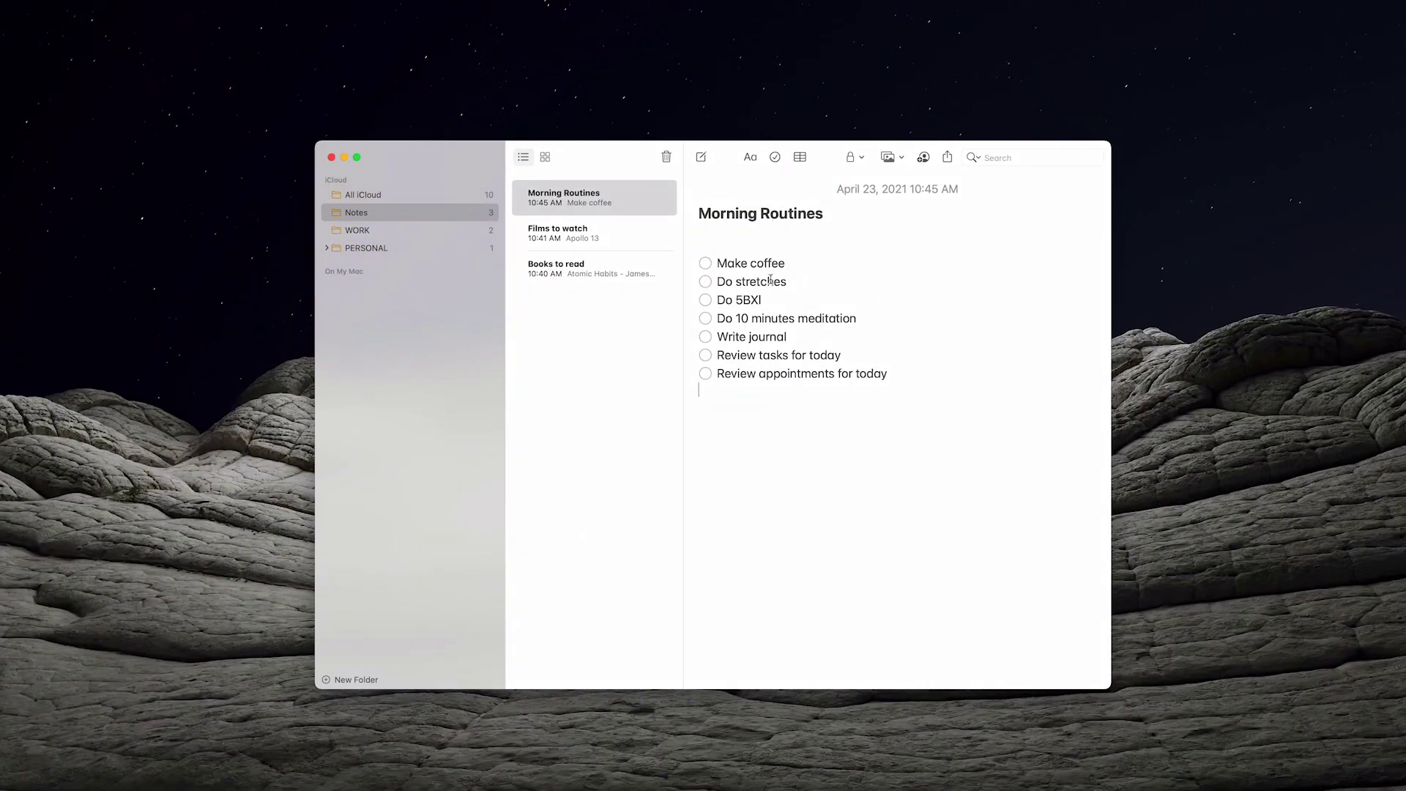
Delete the stray 'I' after 'Do 5BX' in the Morning Routines checklist
key("BackSpace")
left_click(948, 158)
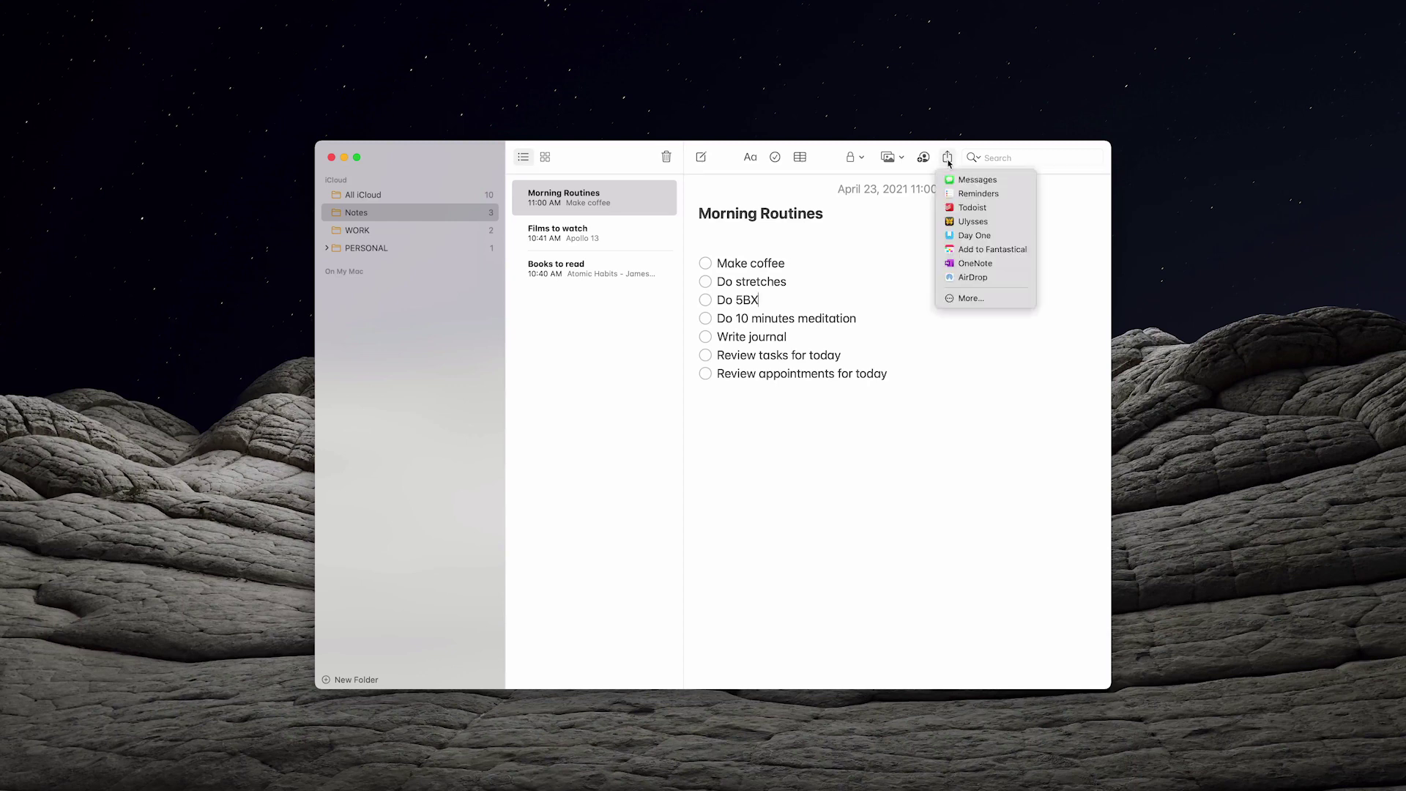
left_click(948, 159)
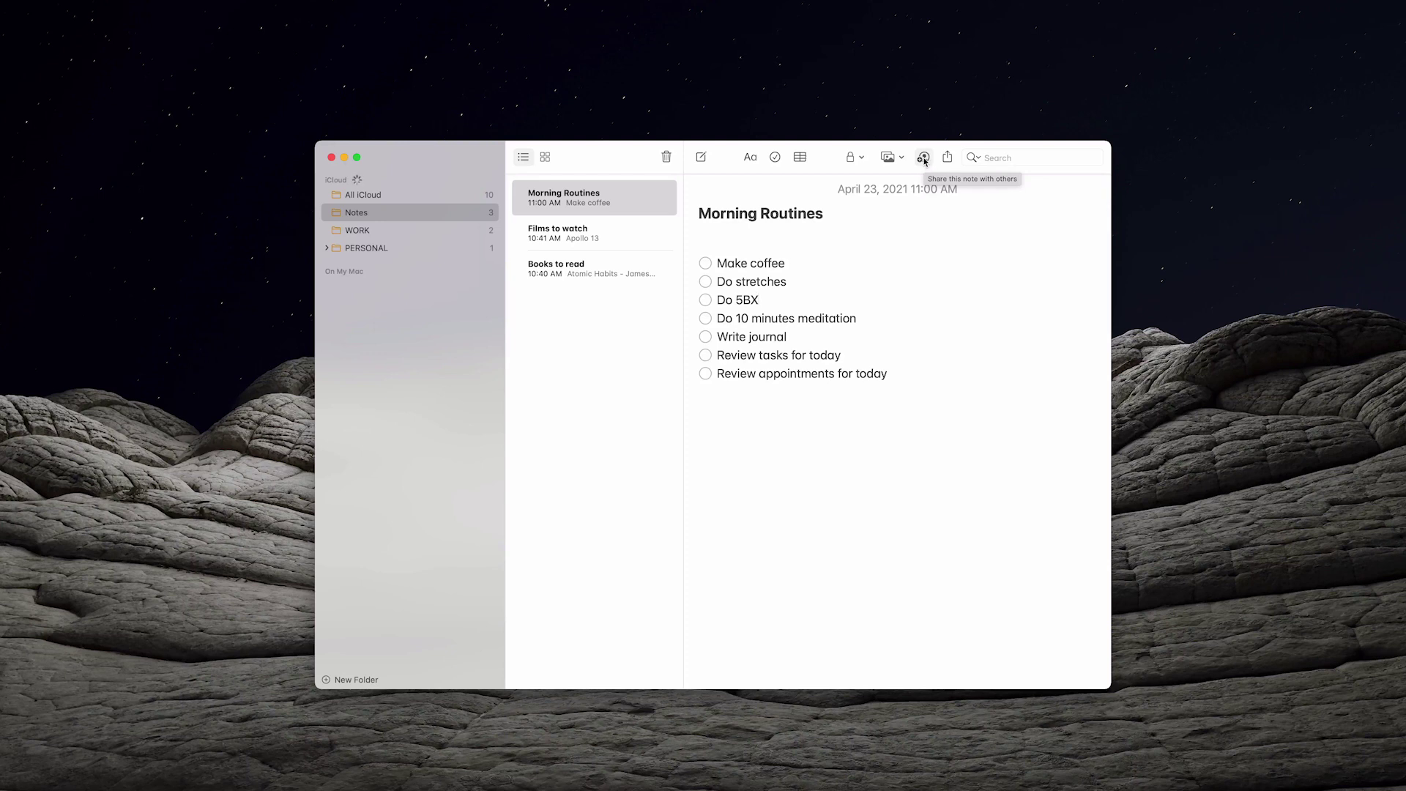
Invite a contact's e-mail to the Morning Routines note with Copy Link and send the invitation
left_click(924, 158)
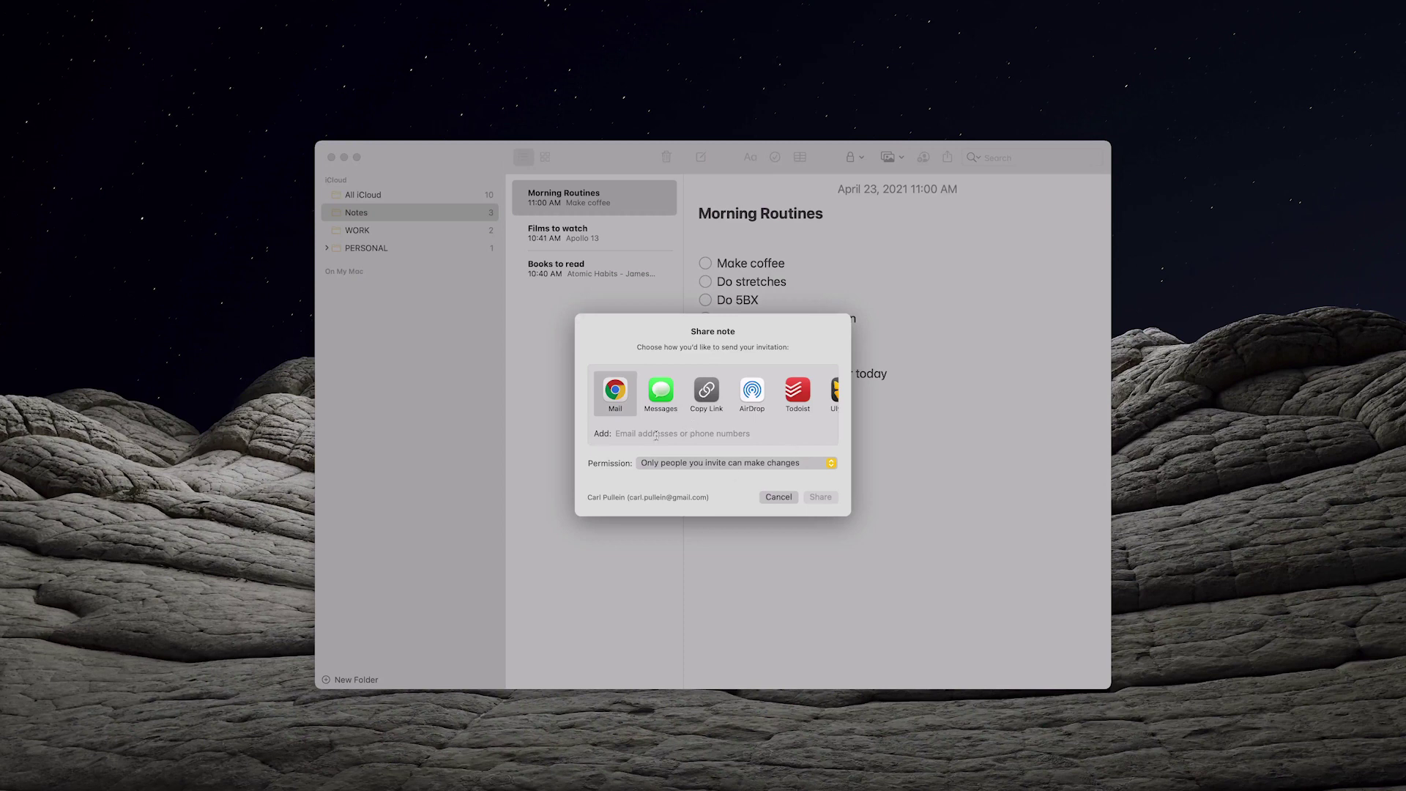
left_click(645, 434)
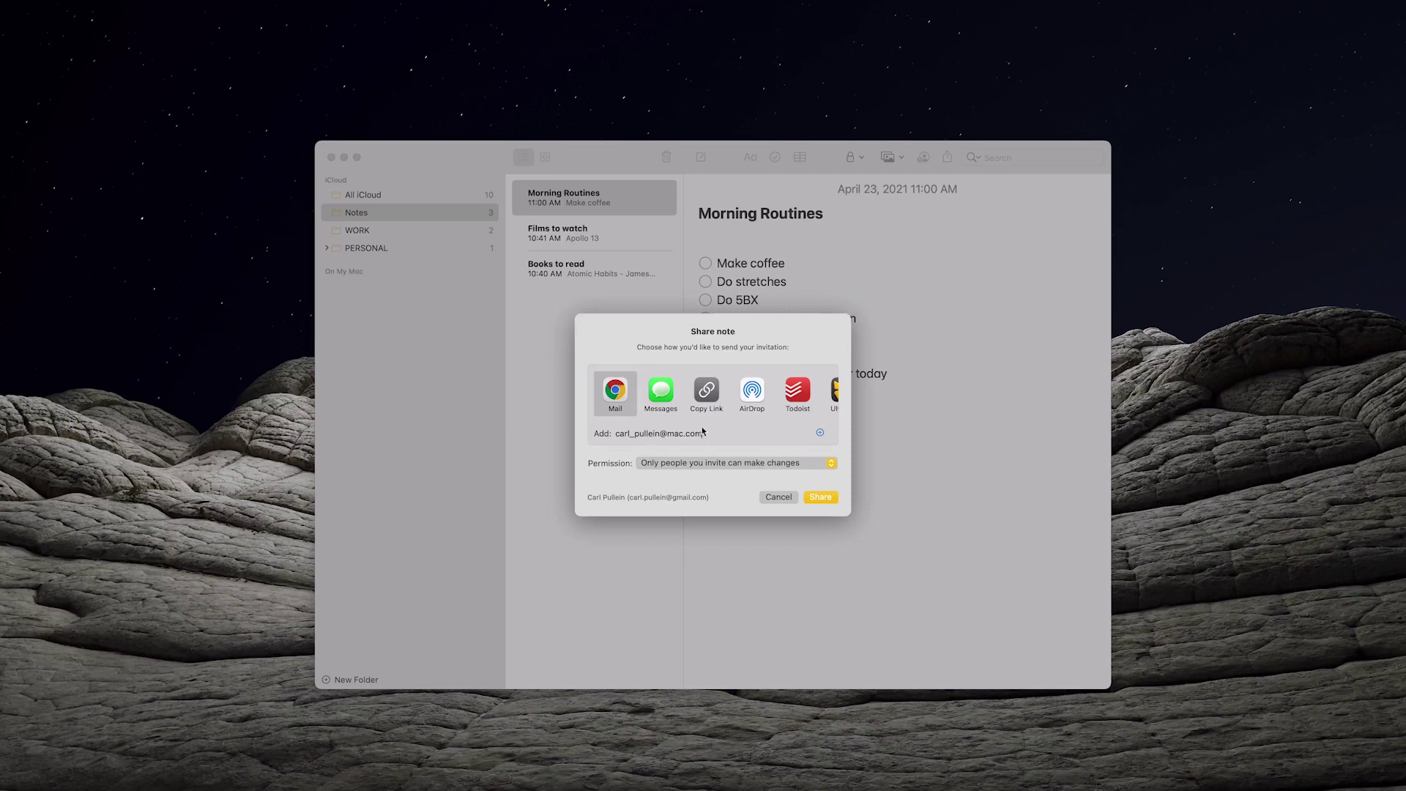
left_click(705, 394)
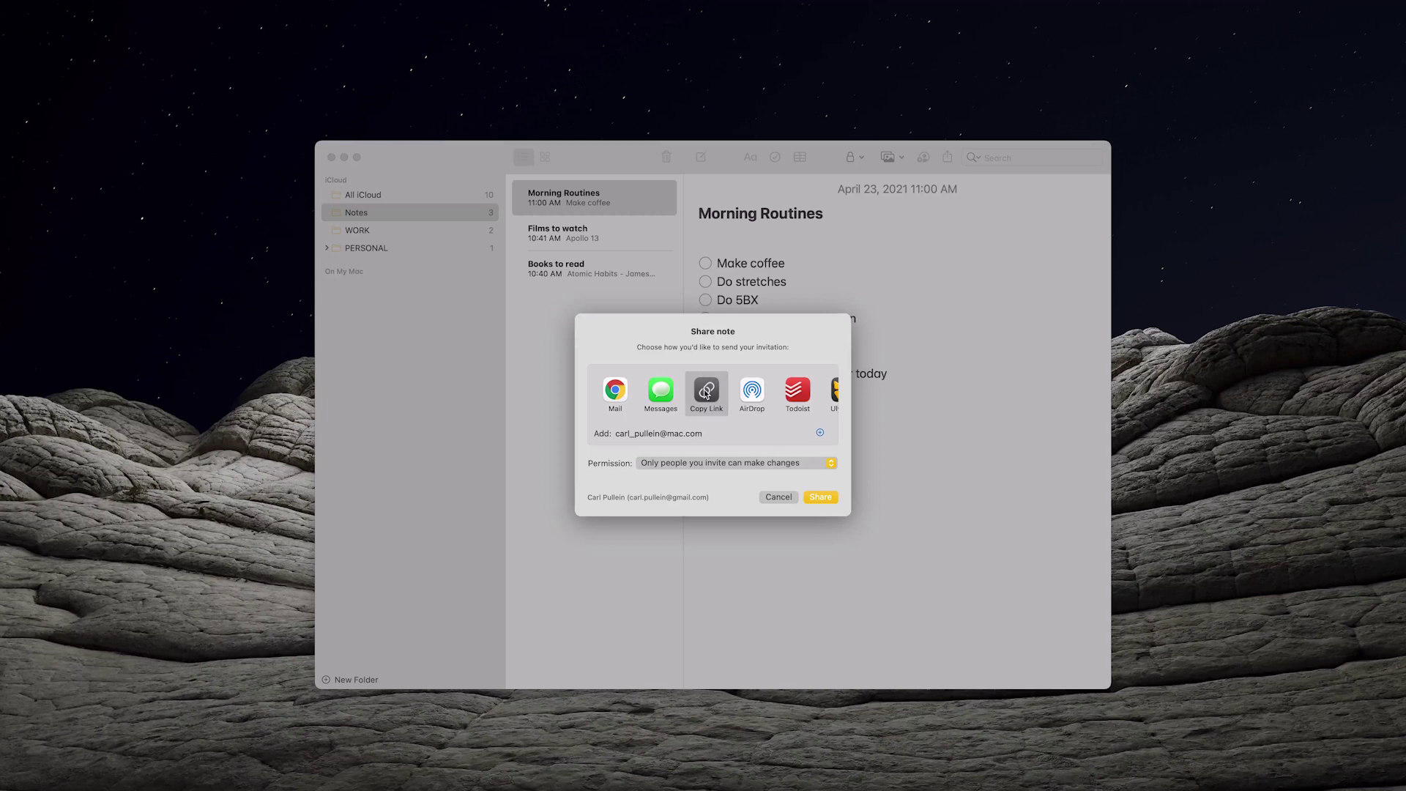
left_click(813, 501)
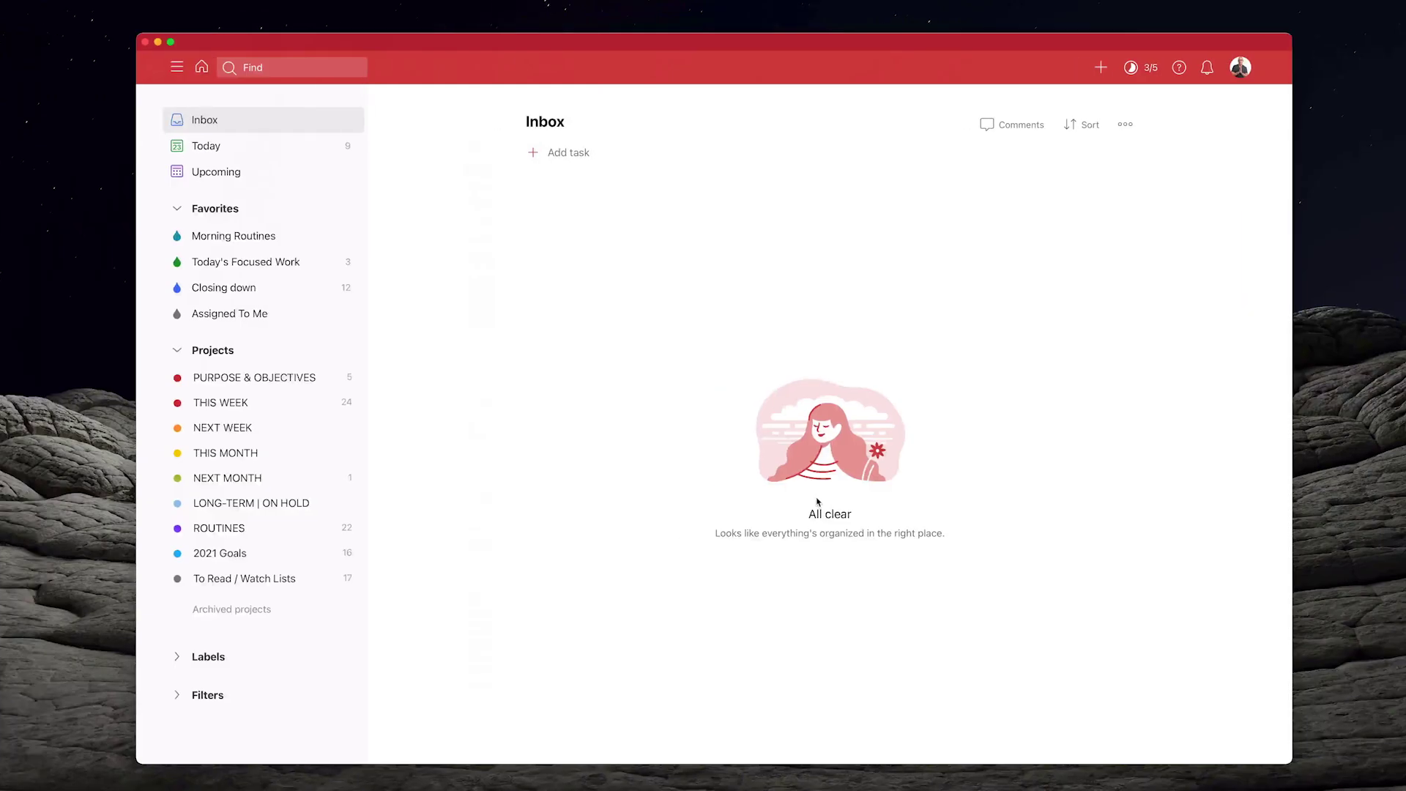
Add Inbox task 'Start My Morning Routines' linked to the pasted note, every day, priority 2
left_click(574, 153)
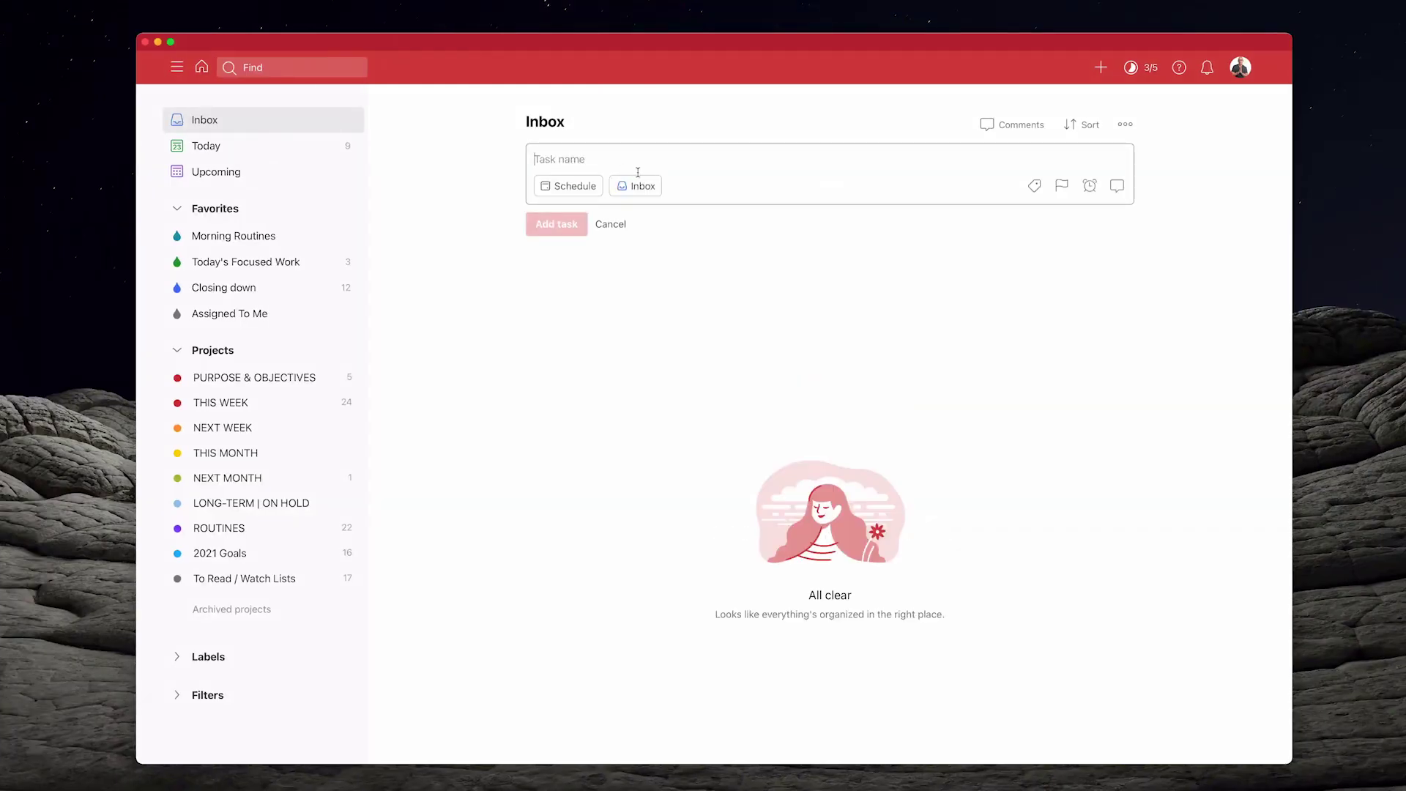
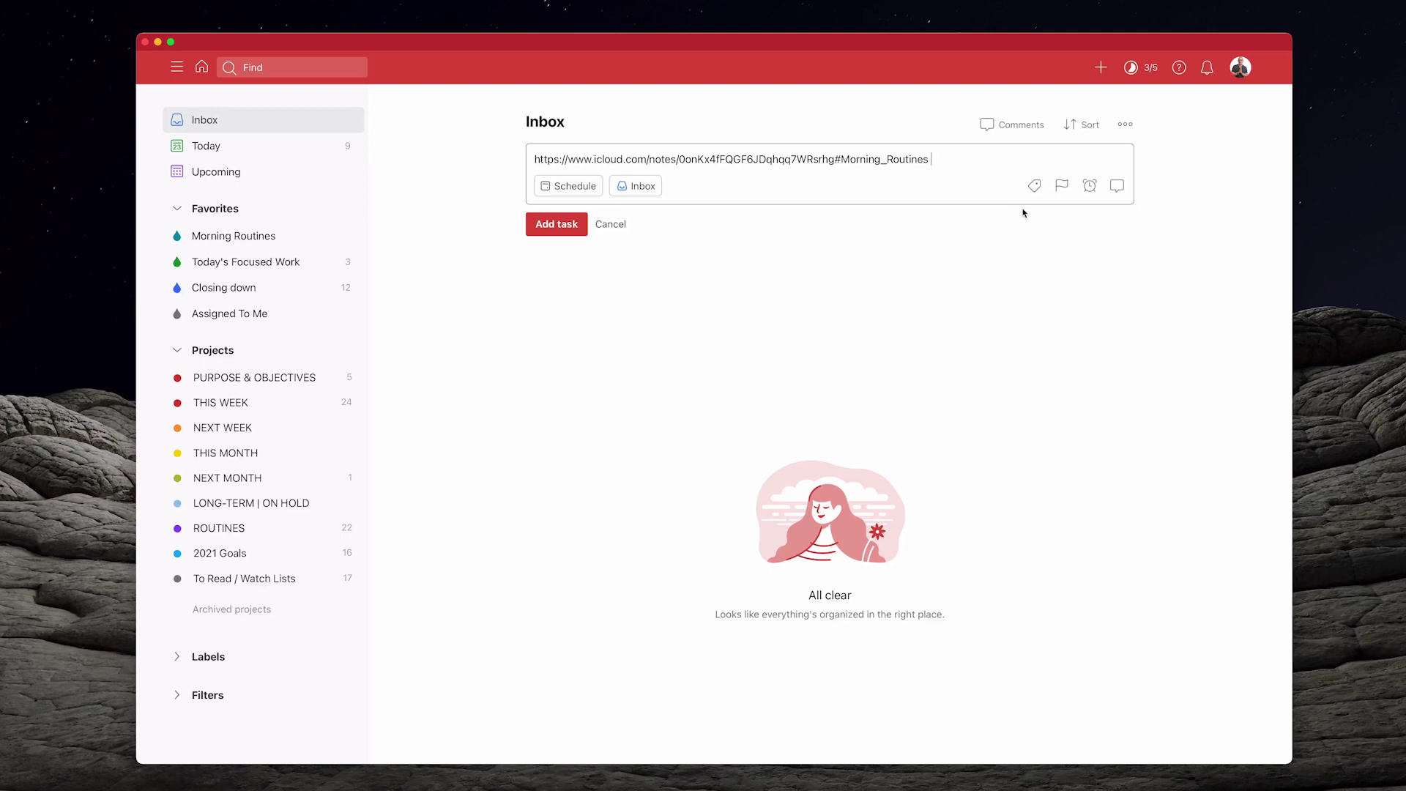
type("(")
type("Start My Morning Routines) Ev day")
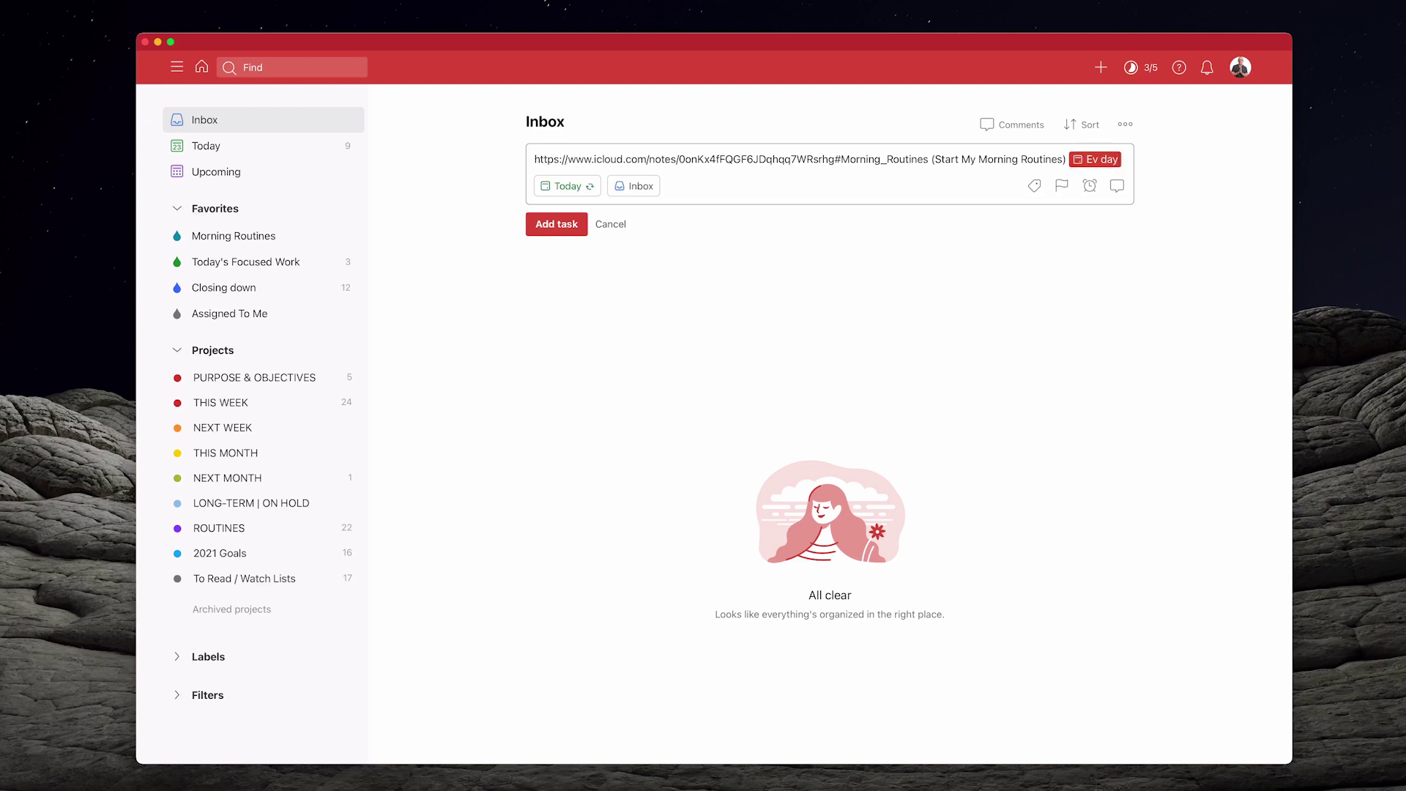
left_click(1061, 185)
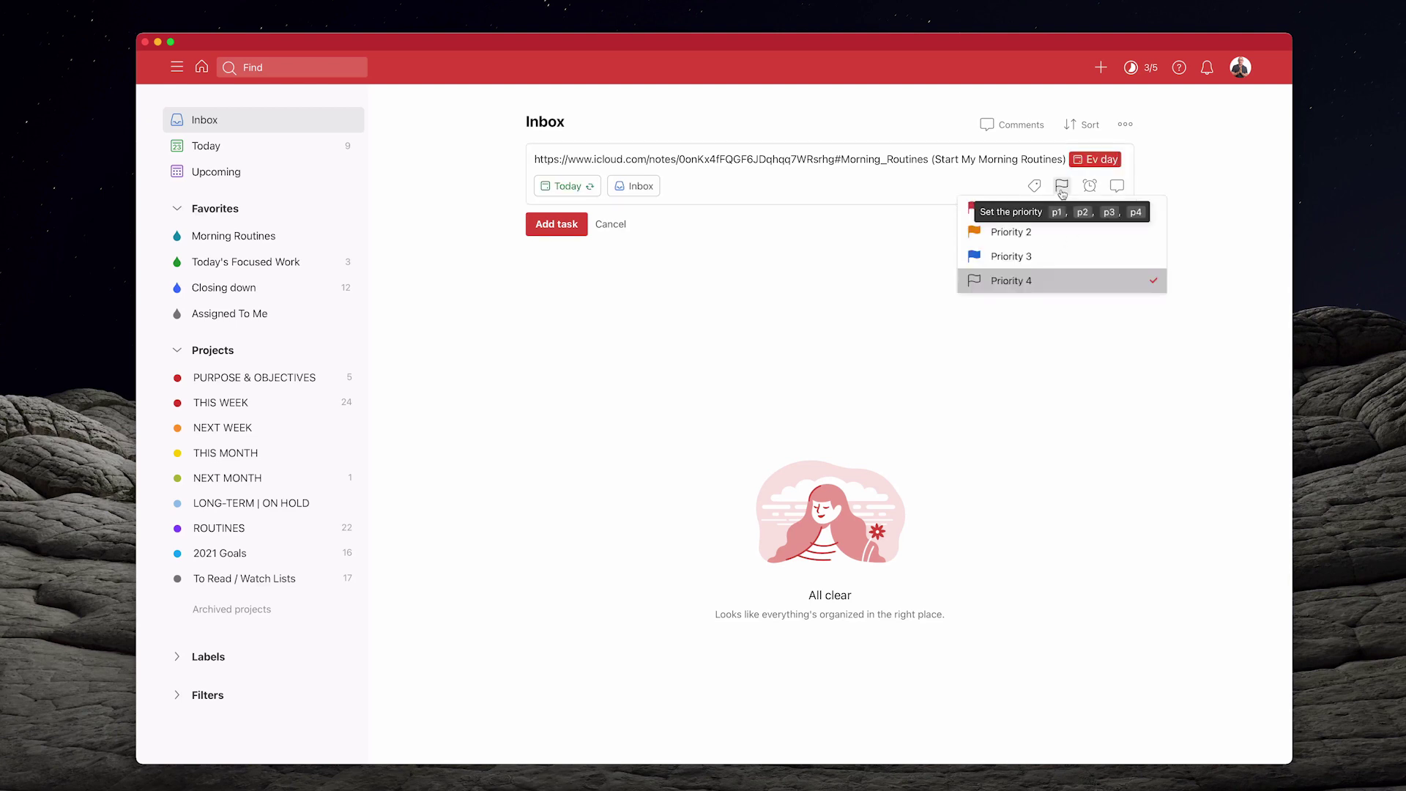
left_click(1042, 232)
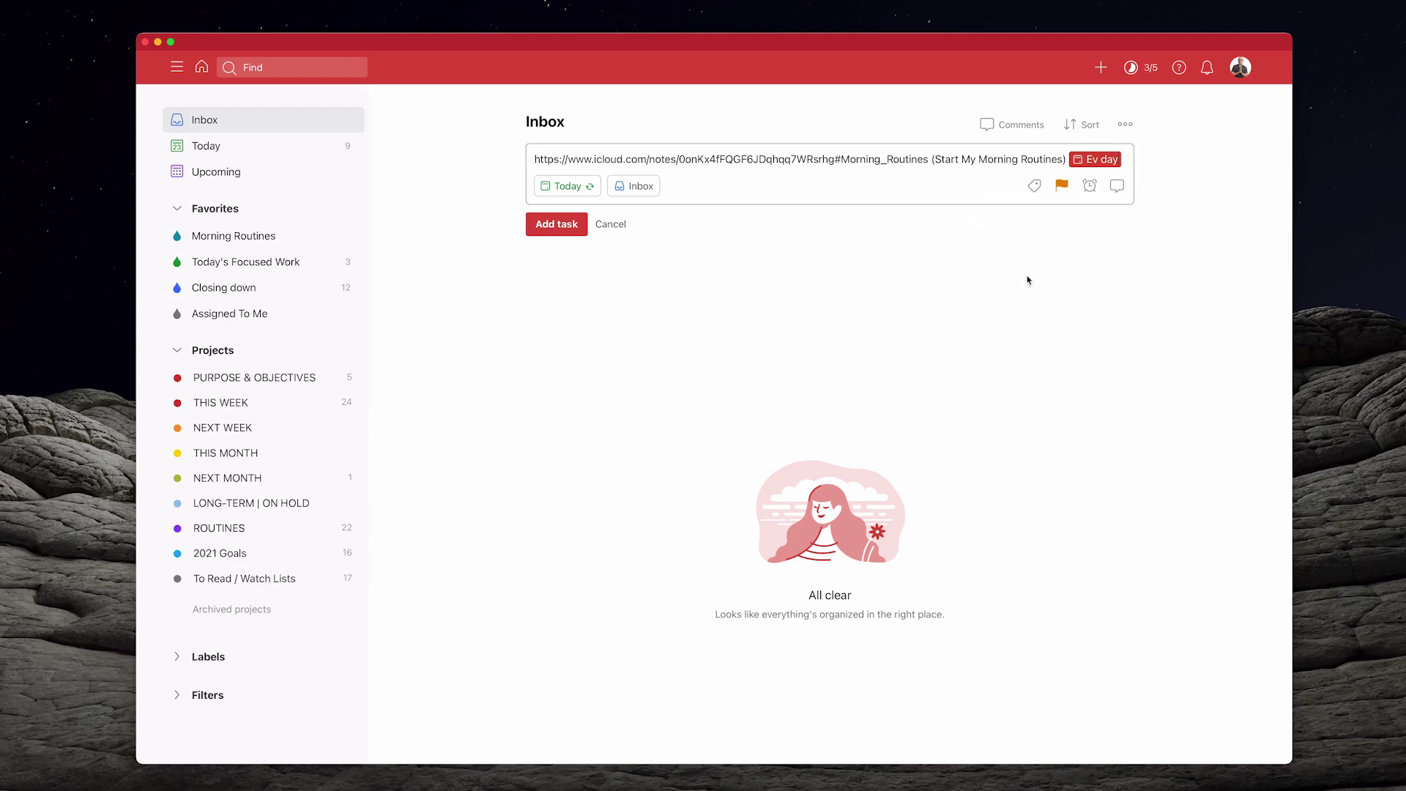
left_click(557, 225)
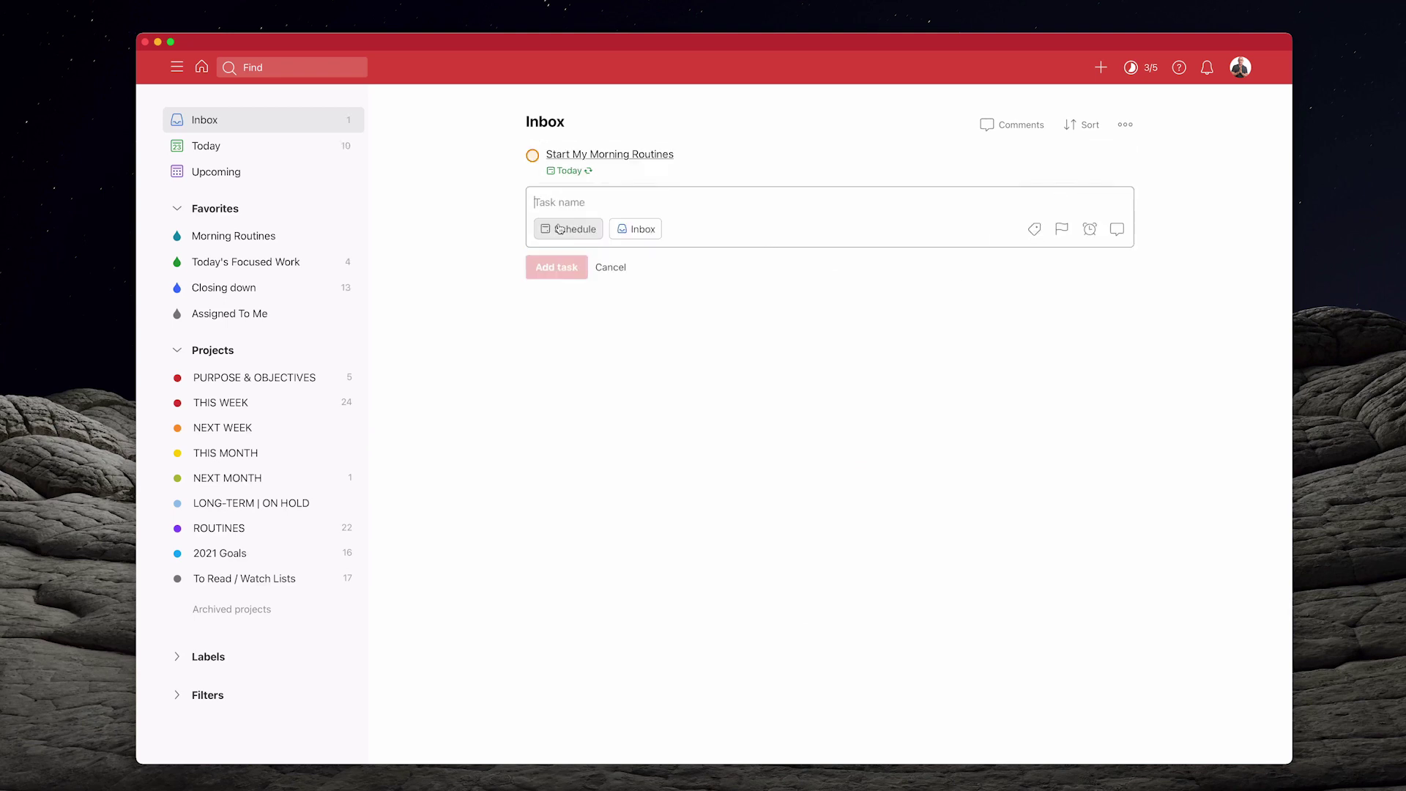
Close the empty task form and follow the Start My Morning Routines link into Notes
left_click(605, 268)
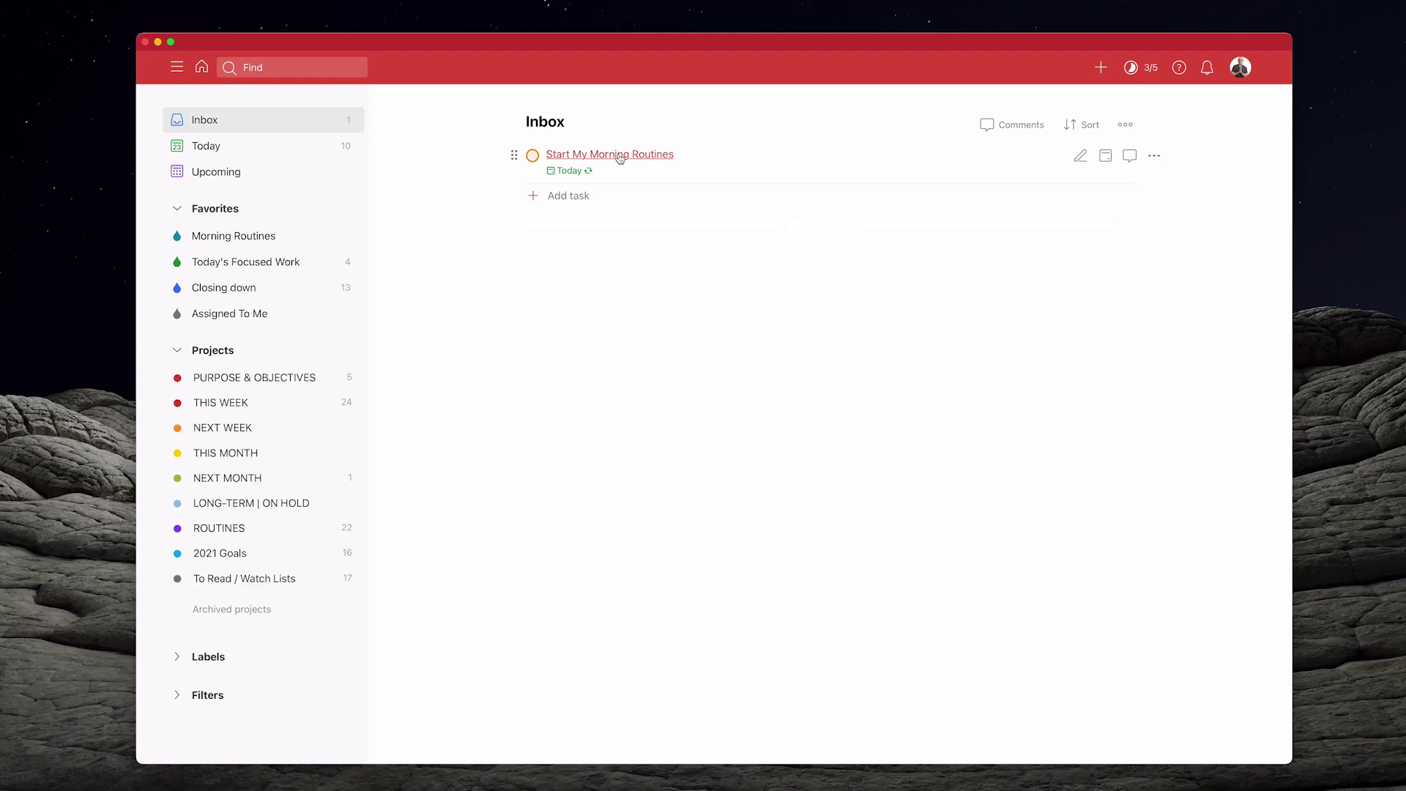
left_click(620, 155)
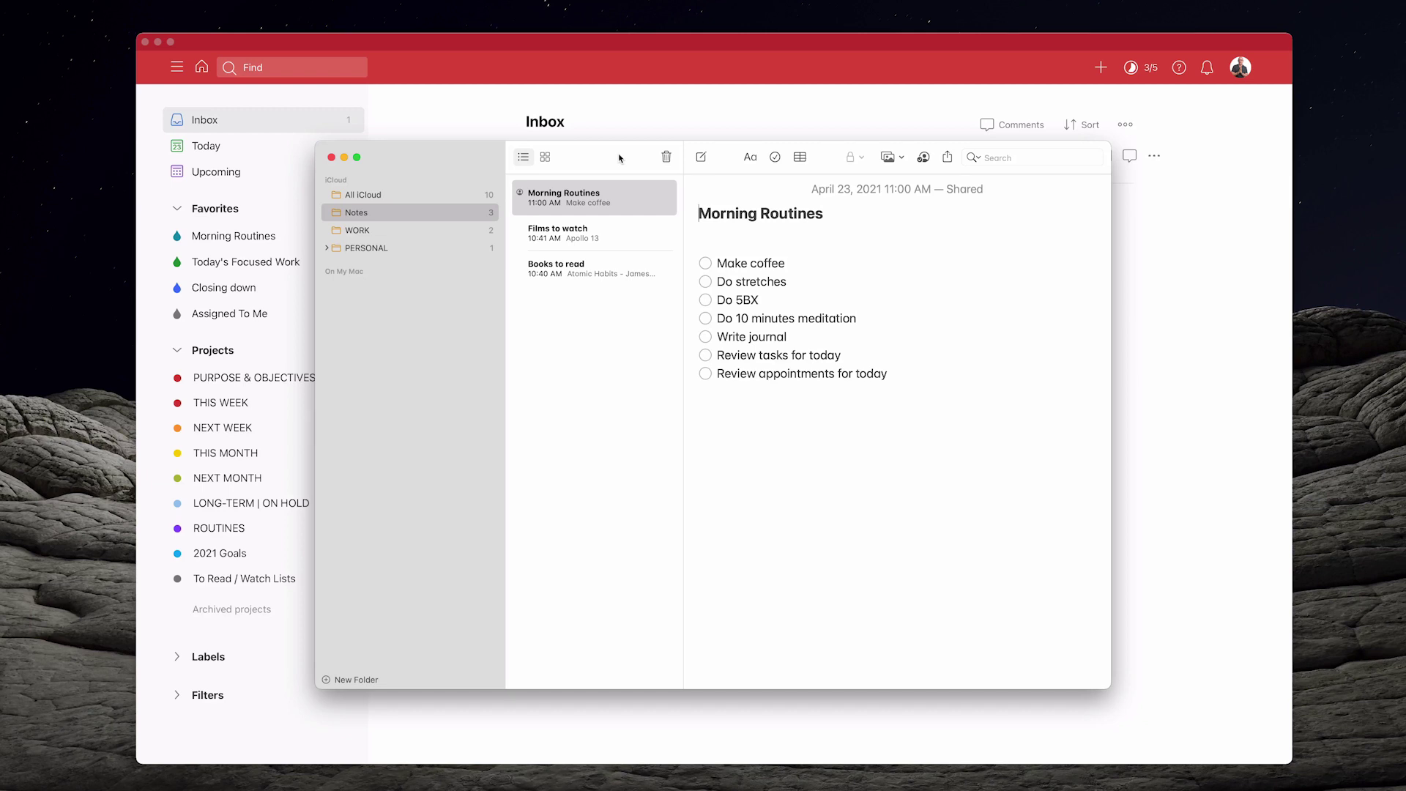
Share the Films to watch note with the contact's e-mail via Copy Link, fixing the address typo
left_click(558, 237)
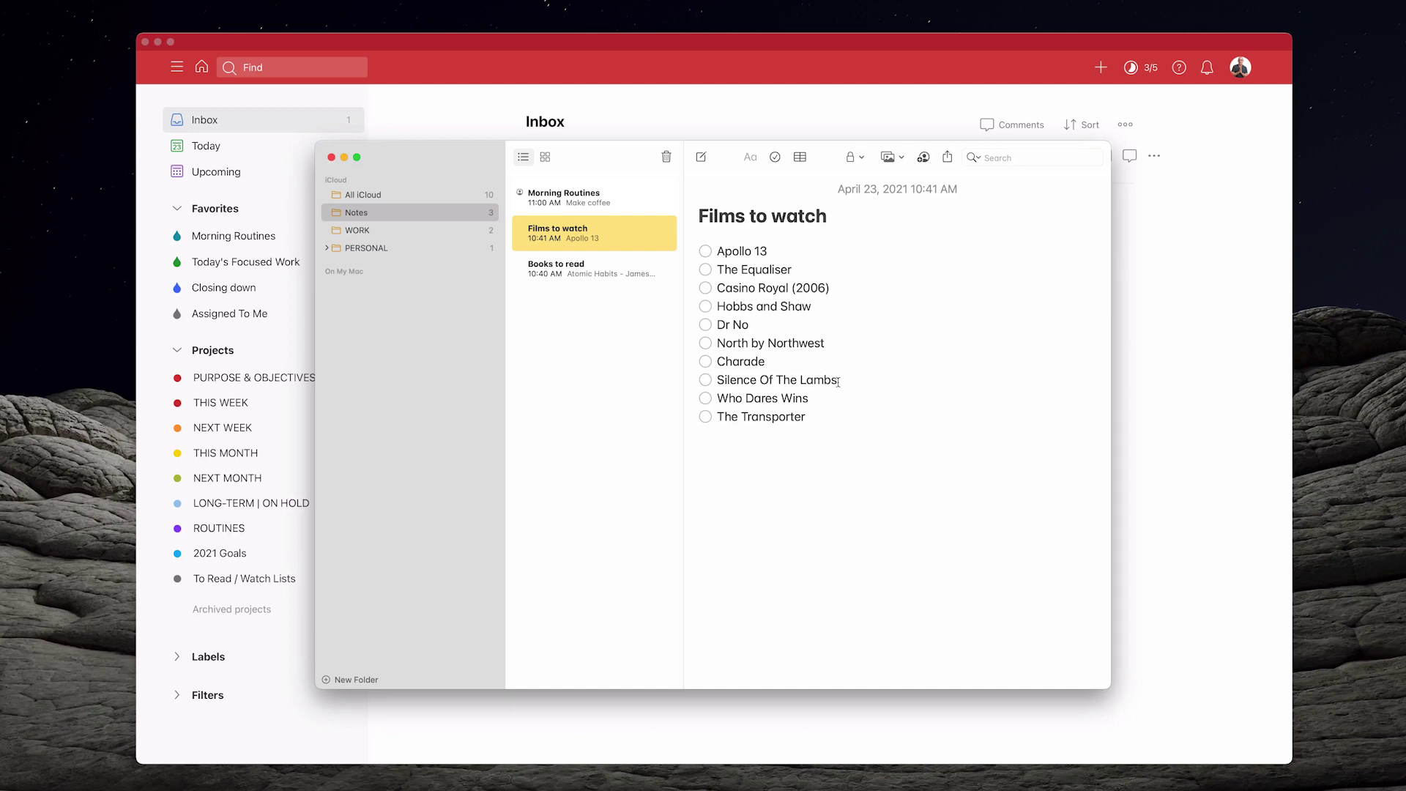
left_click(924, 158)
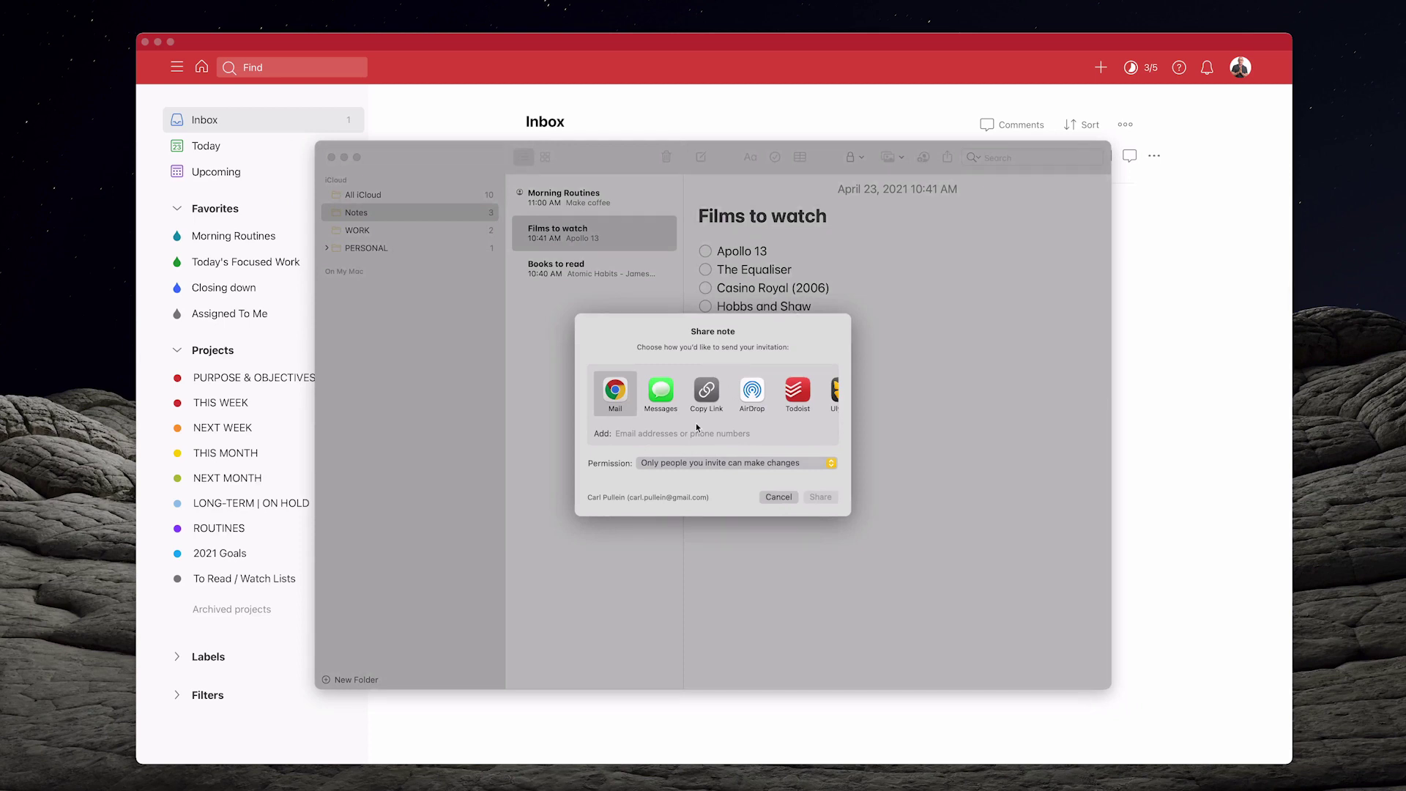
left_click(689, 434)
left_click(707, 389)
left_click(820, 498)
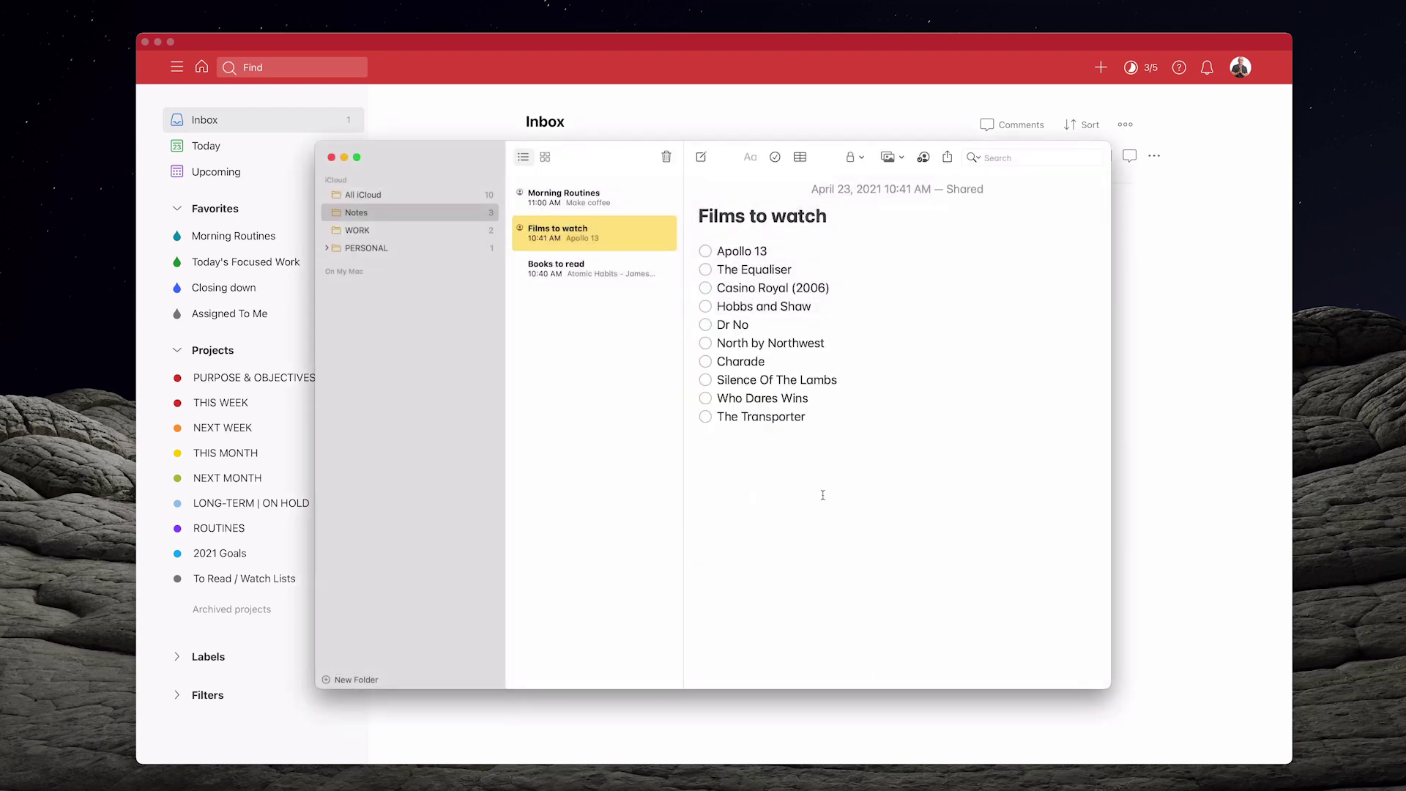
Back in Todoist, start a new Inbox task titled 'Revew my films to watch list'
left_click(1143, 433)
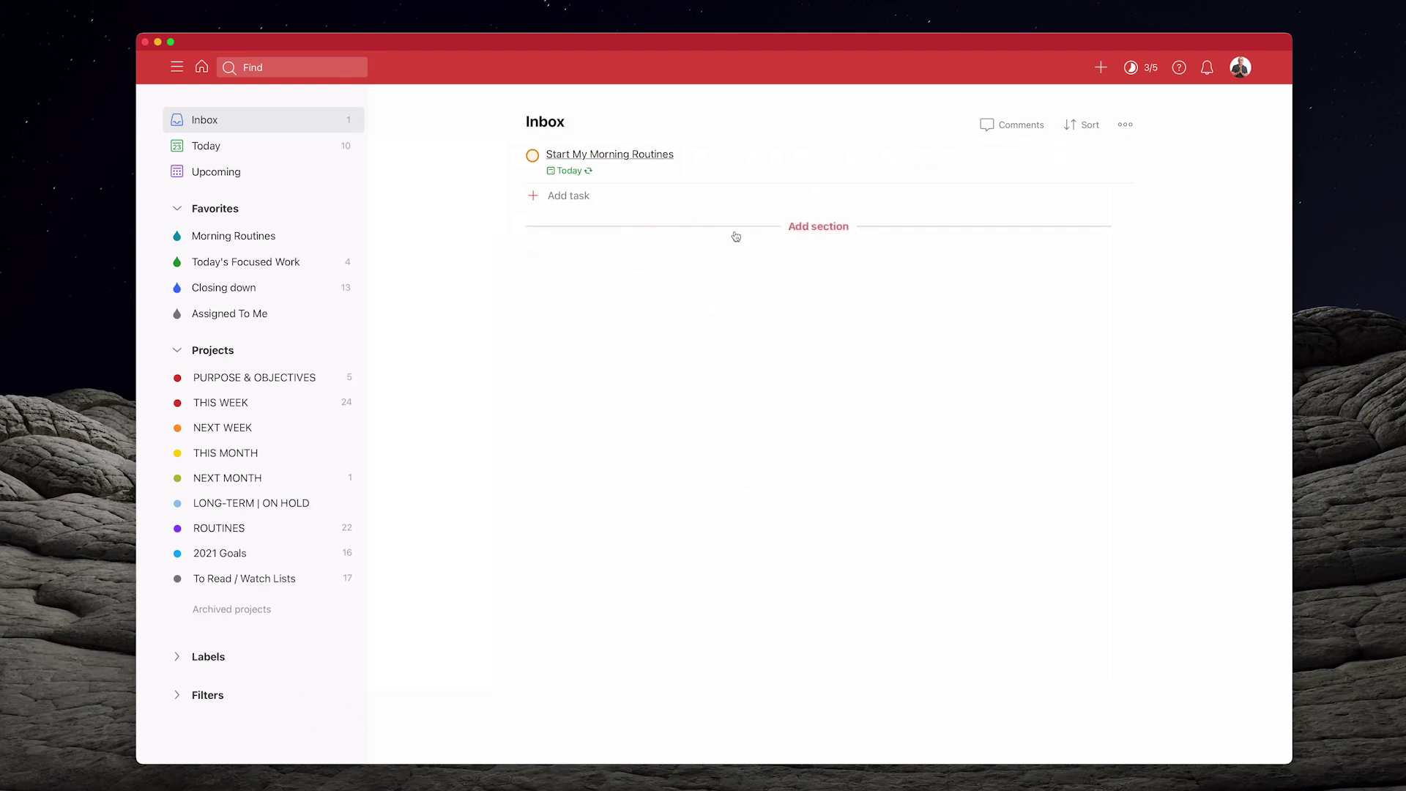
left_click(572, 196)
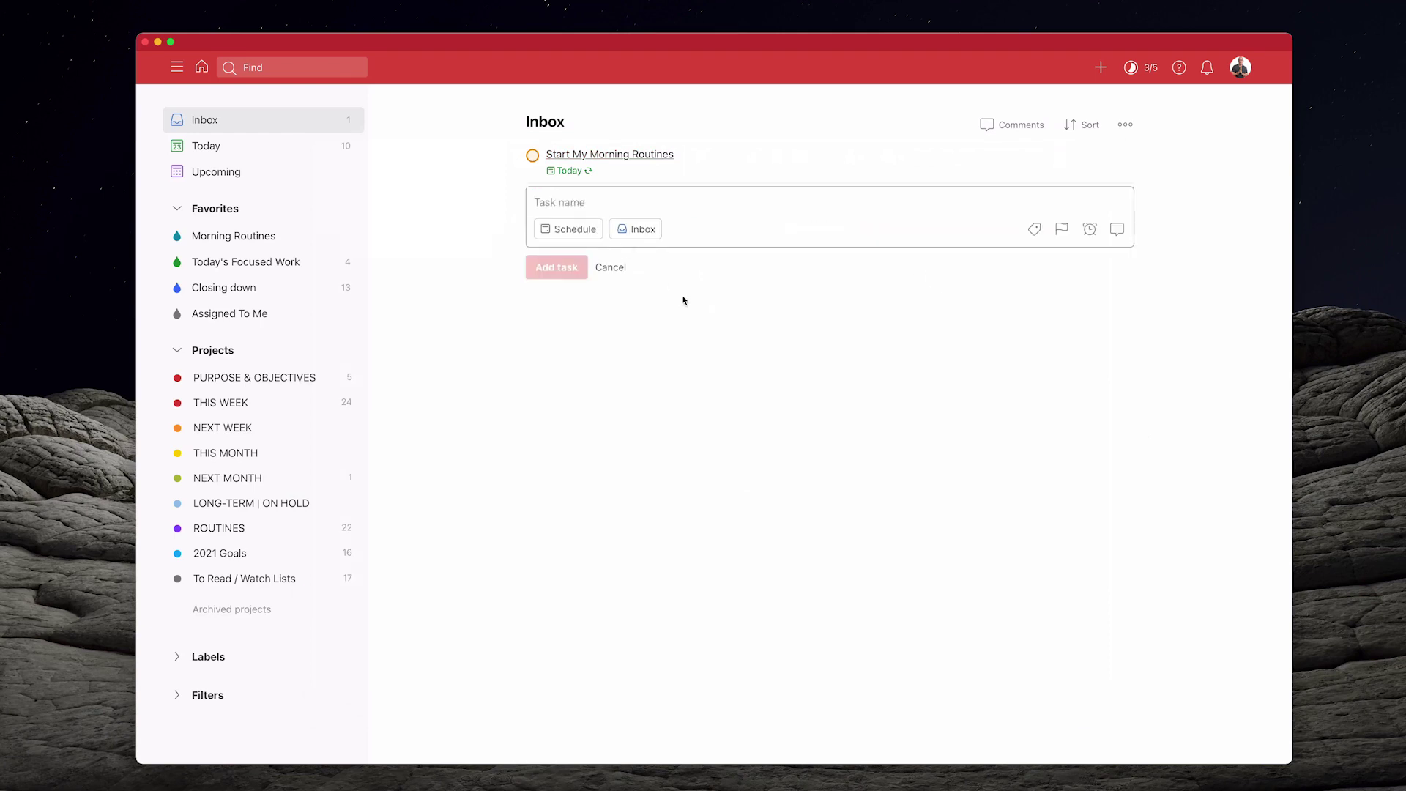
type("REvew m")
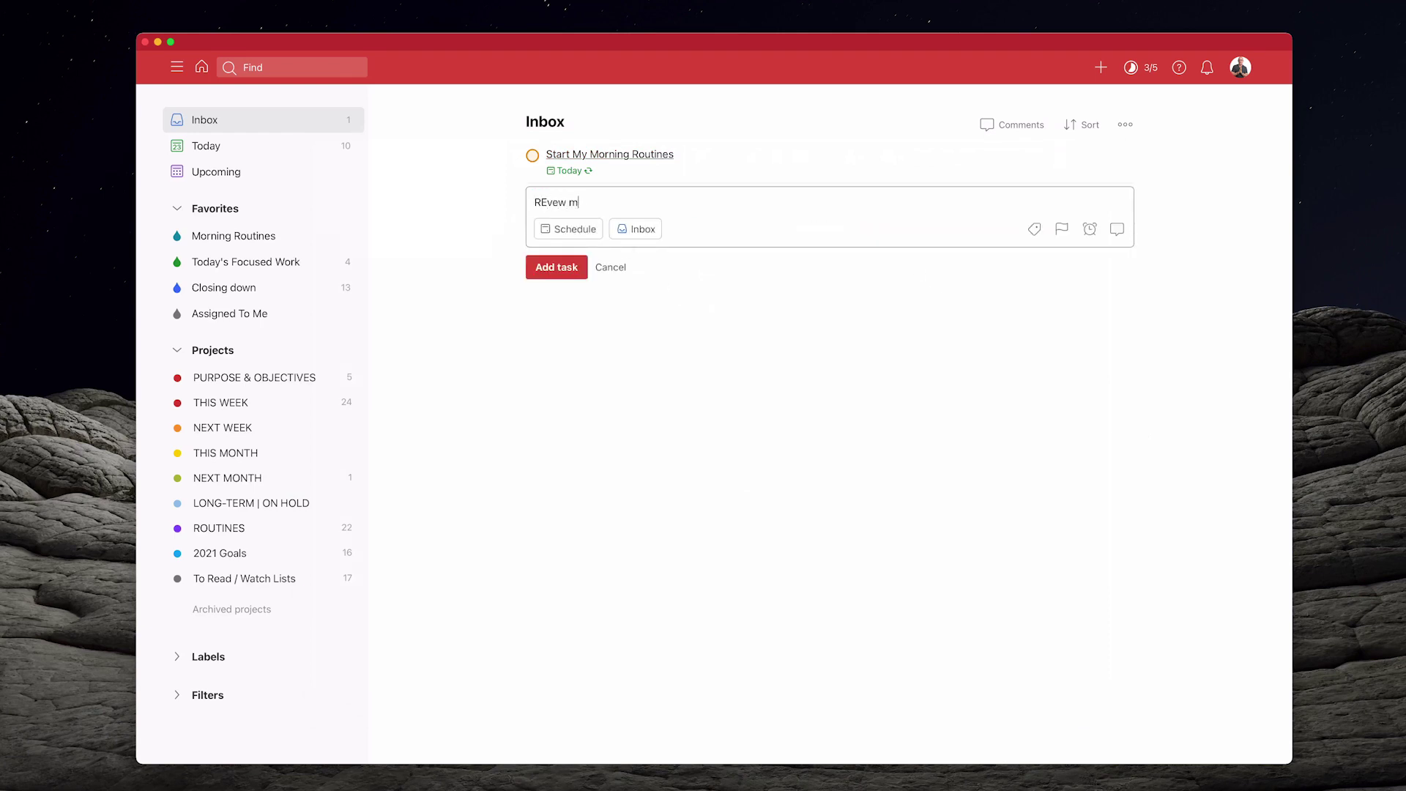
type("y films to watch list")
left_click(546, 202)
key("BackSpace")
type("ew")
key("BackSpace")
Paste the Films note link before the title as a link, add the task, and close the editor
left_click(535, 202)
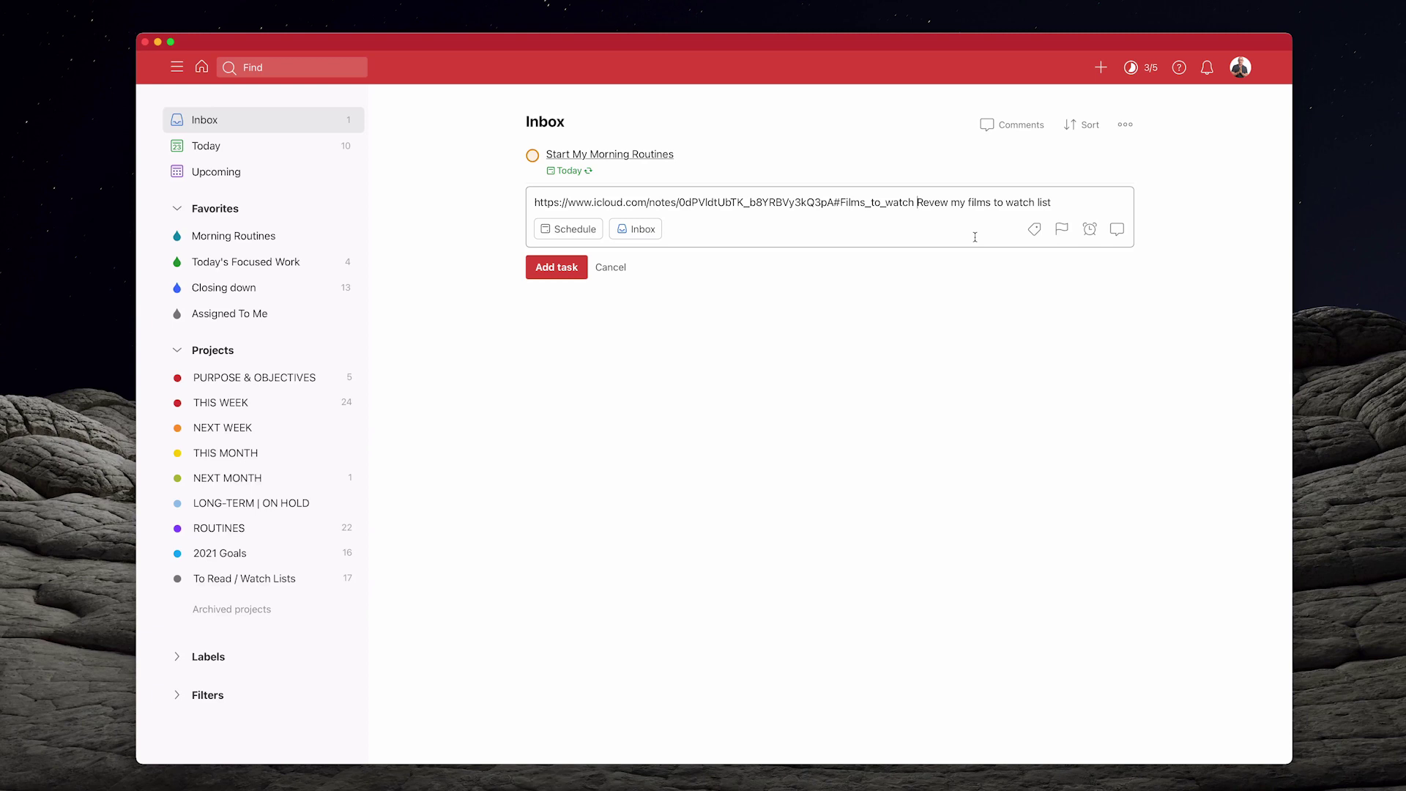
type("(")
type(")")
left_click(581, 268)
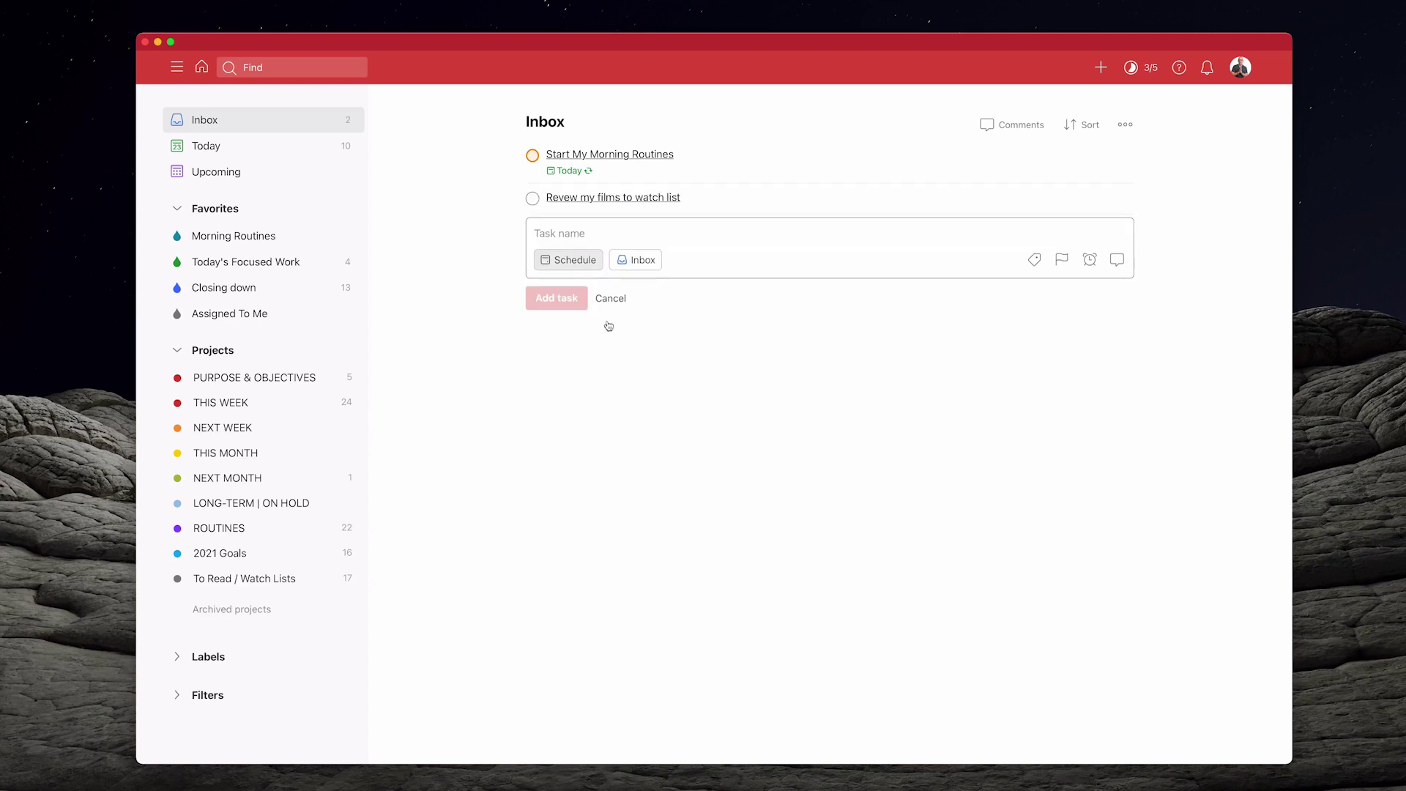
left_click(610, 298)
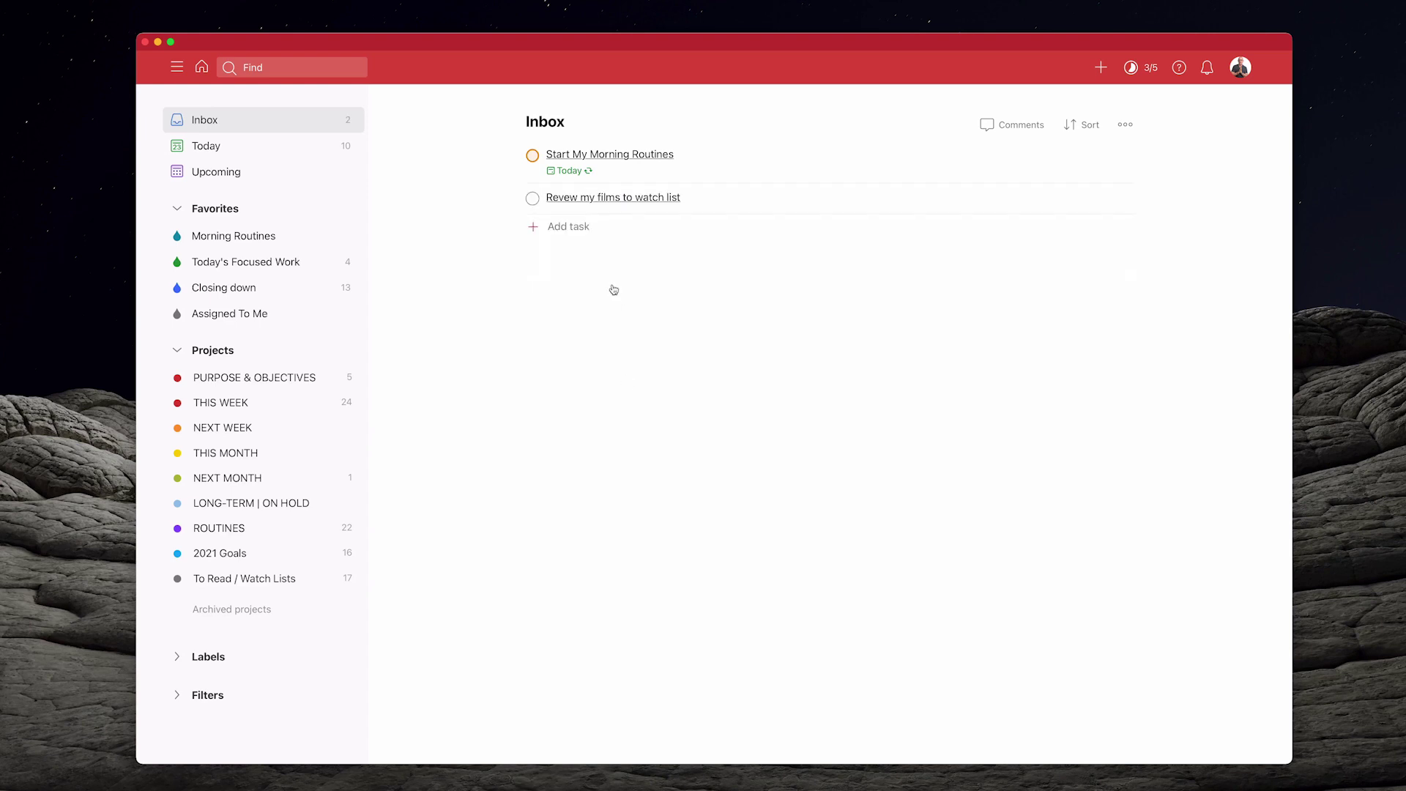
Open Books to read in Notes and invite the contact's e-mail through the Todoist share option
left_click(617, 198)
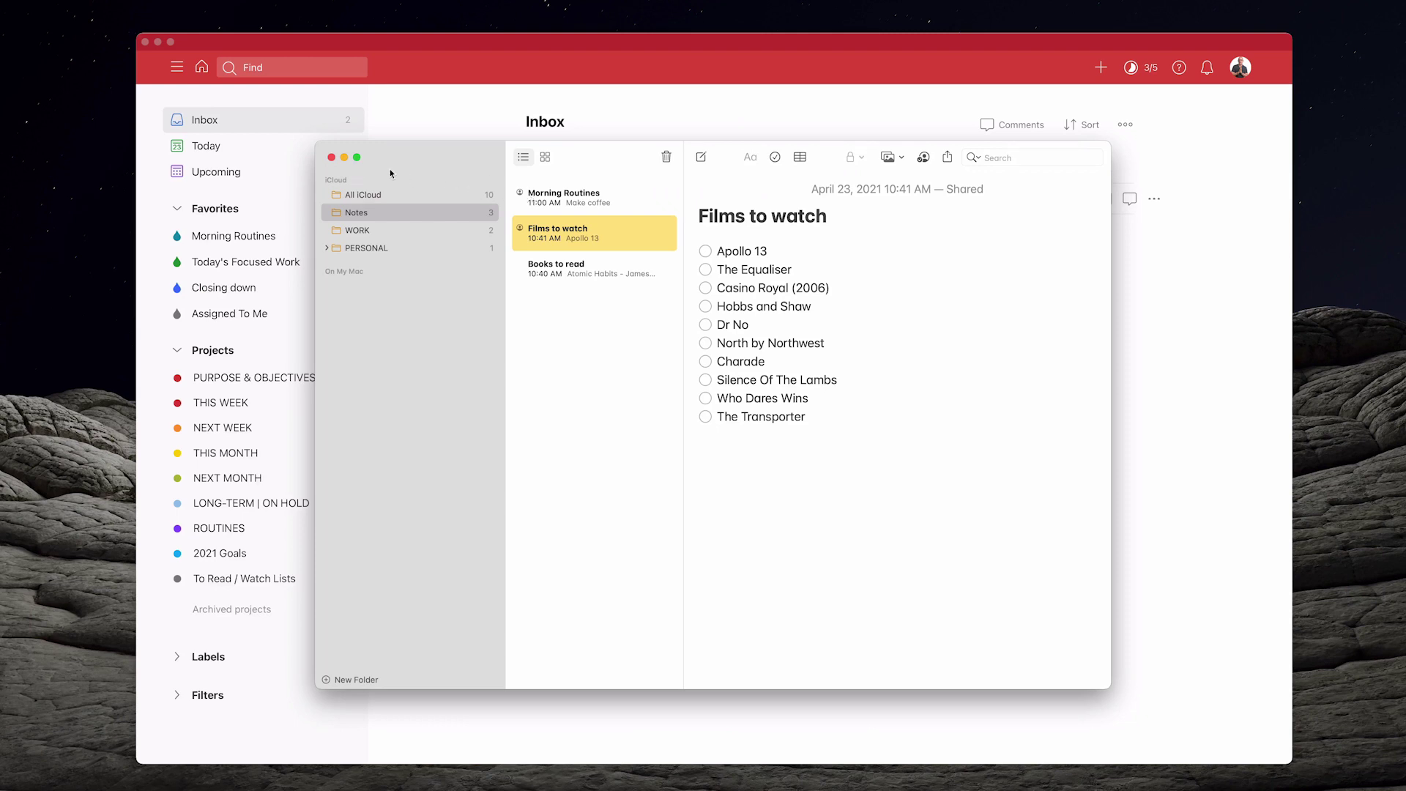
left_click(568, 277)
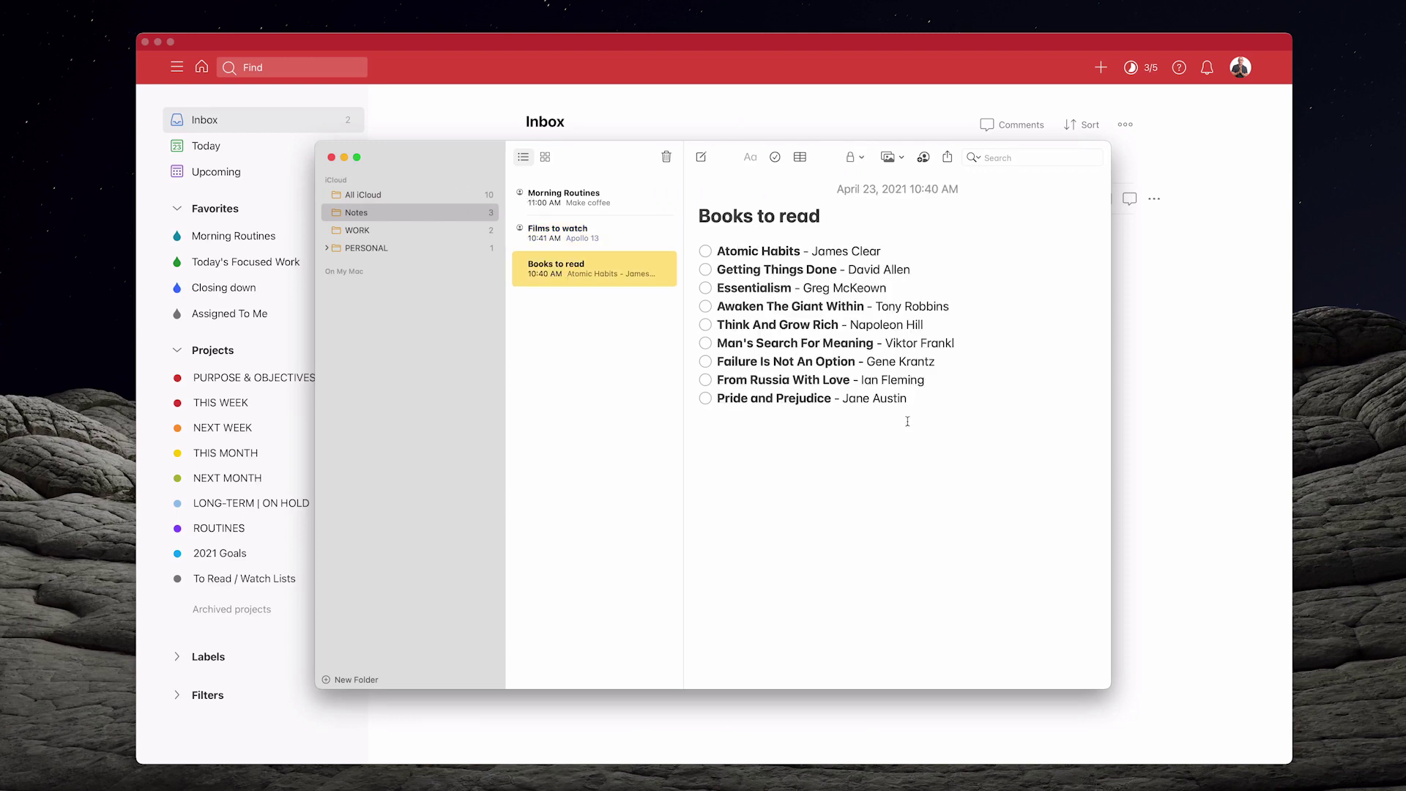
left_click(923, 158)
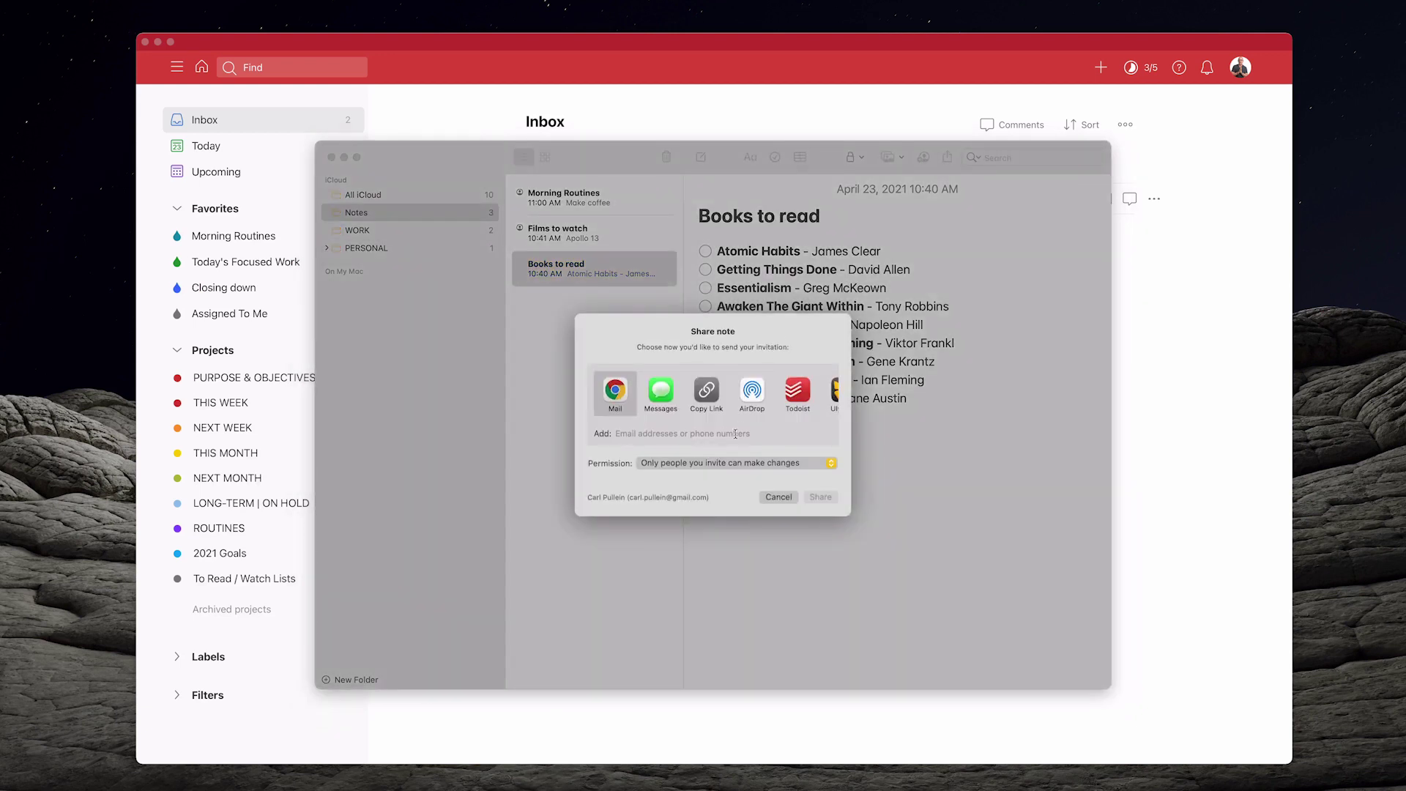
left_click(804, 390)
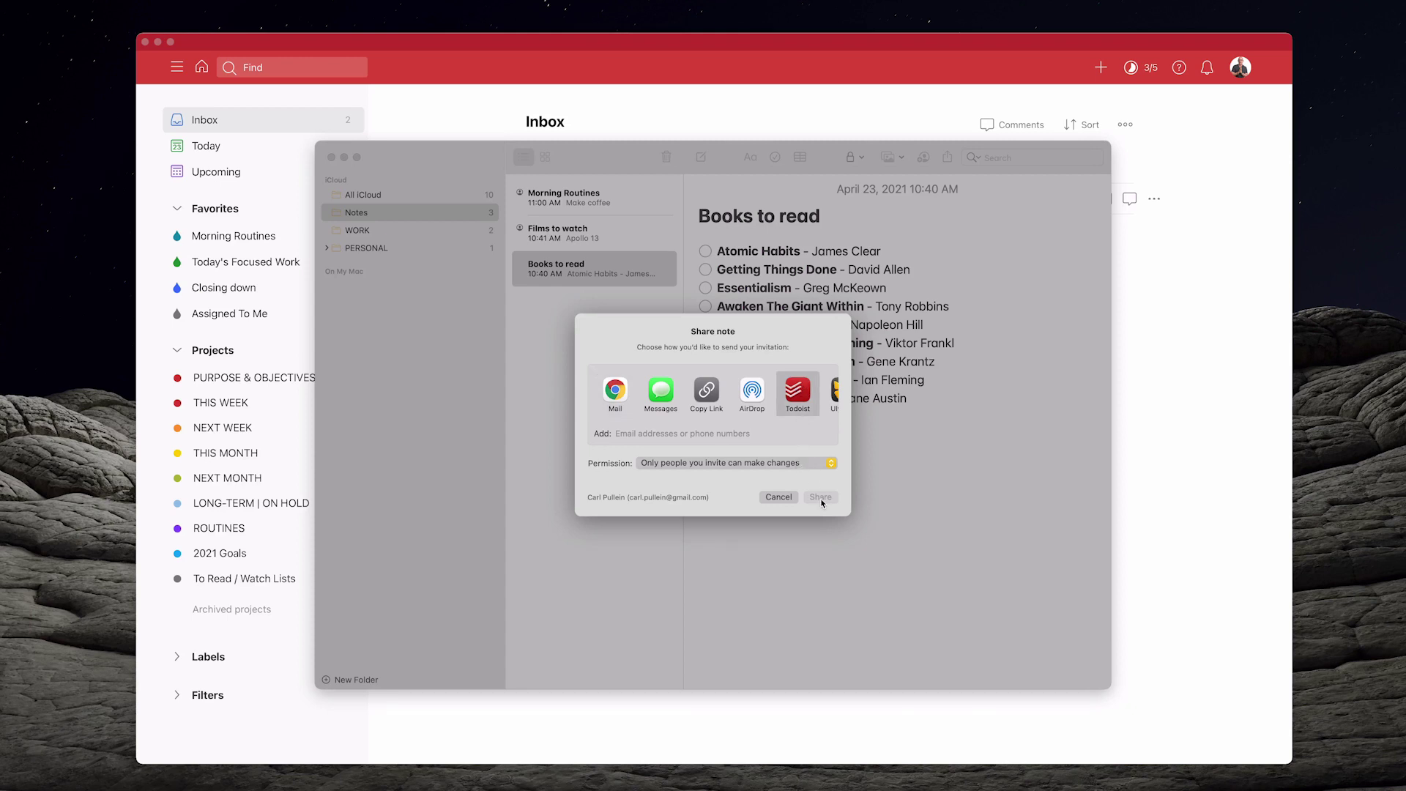
left_click(710, 434)
left_click(819, 498)
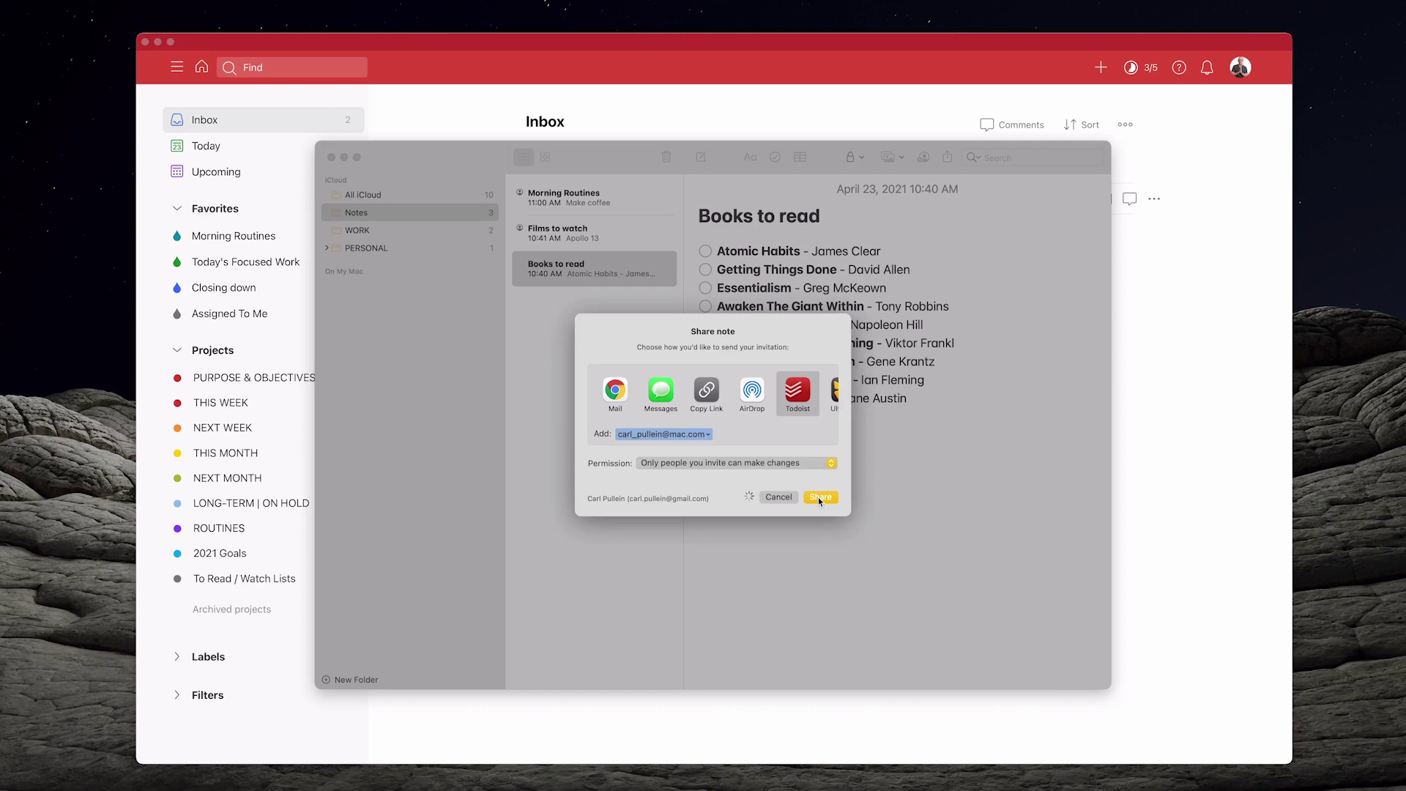
Quick-add the Books to read note link as an Inbox task titled iCloud
key("ctrl+super+a")
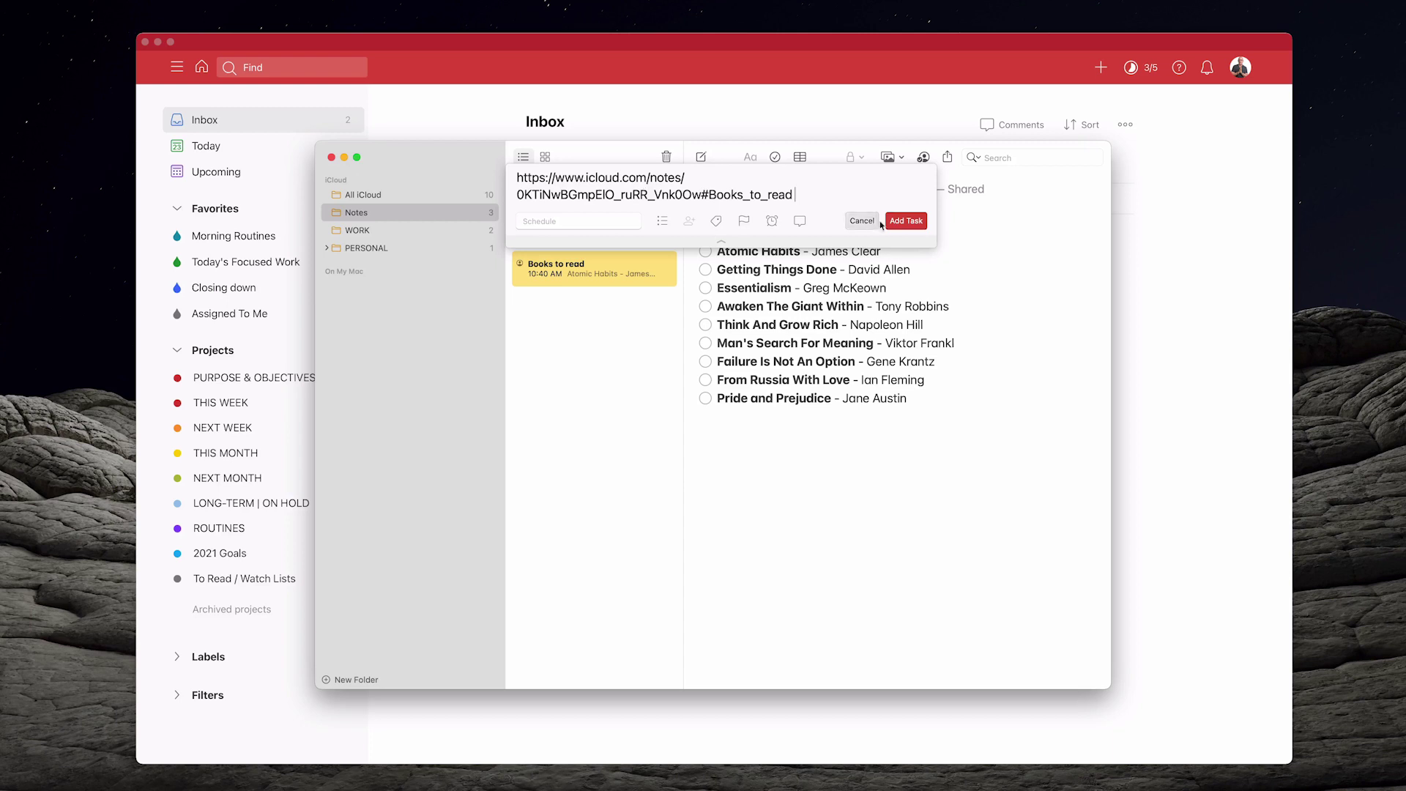
left_click(905, 221)
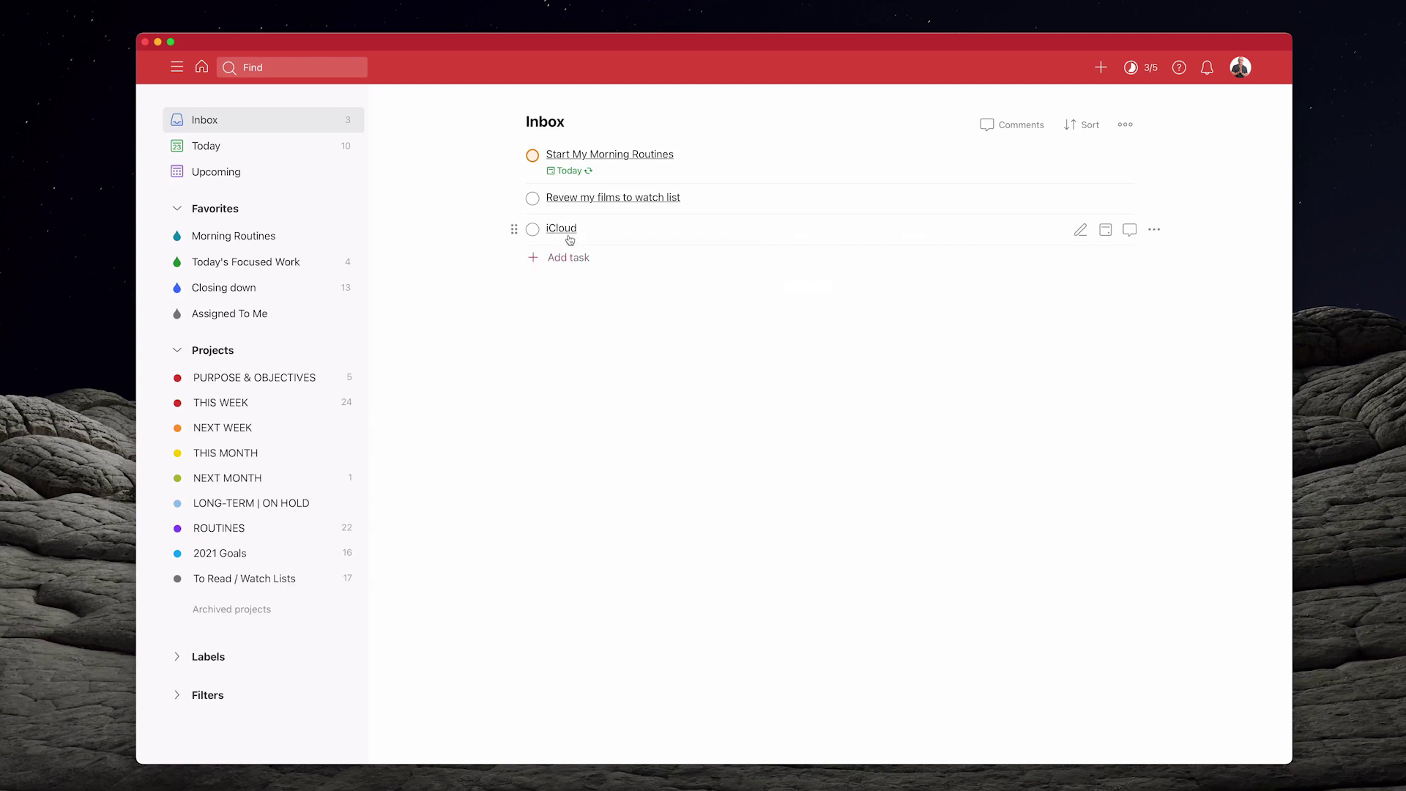
Open the iCloud task and replace the link text with 'Review films to watch list'
left_click(602, 233)
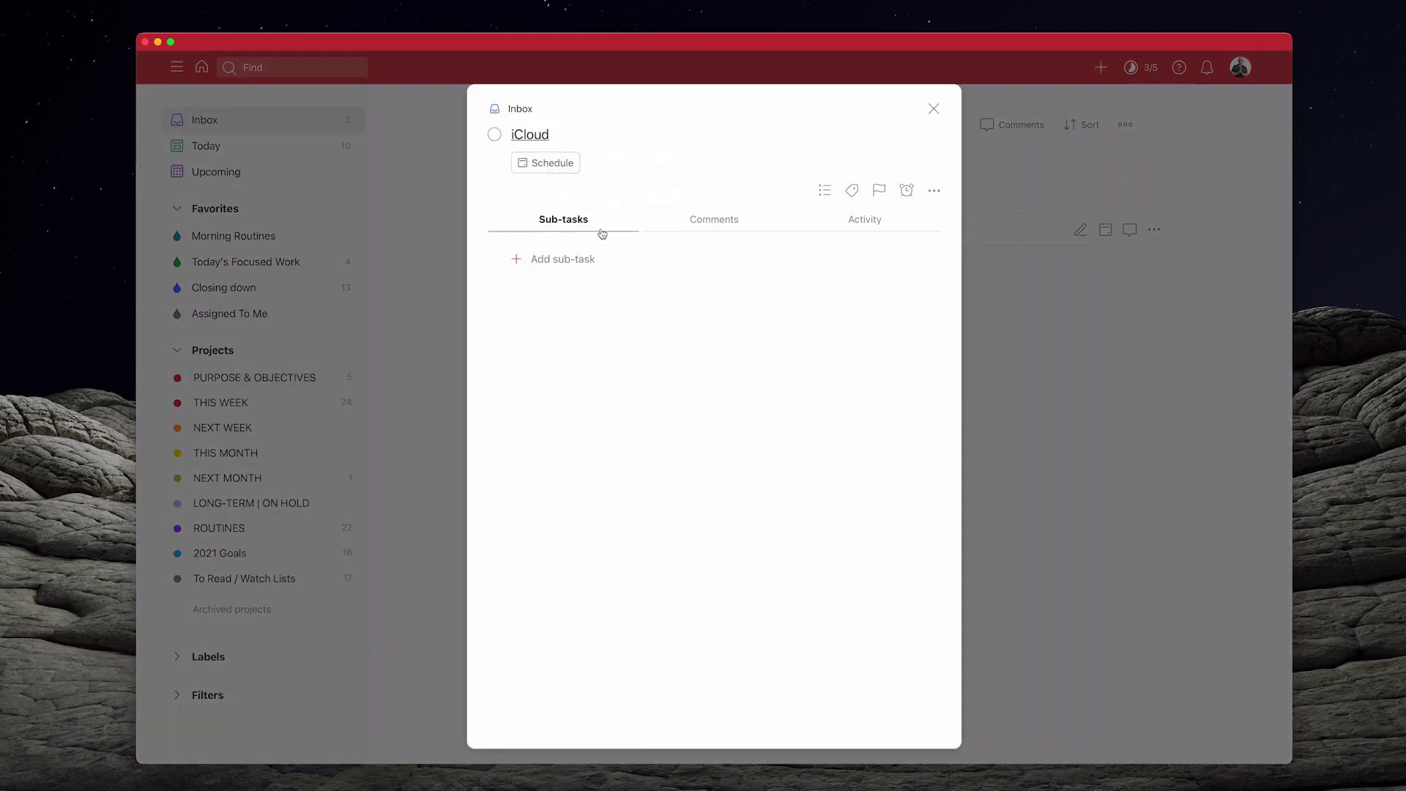
left_click(585, 142)
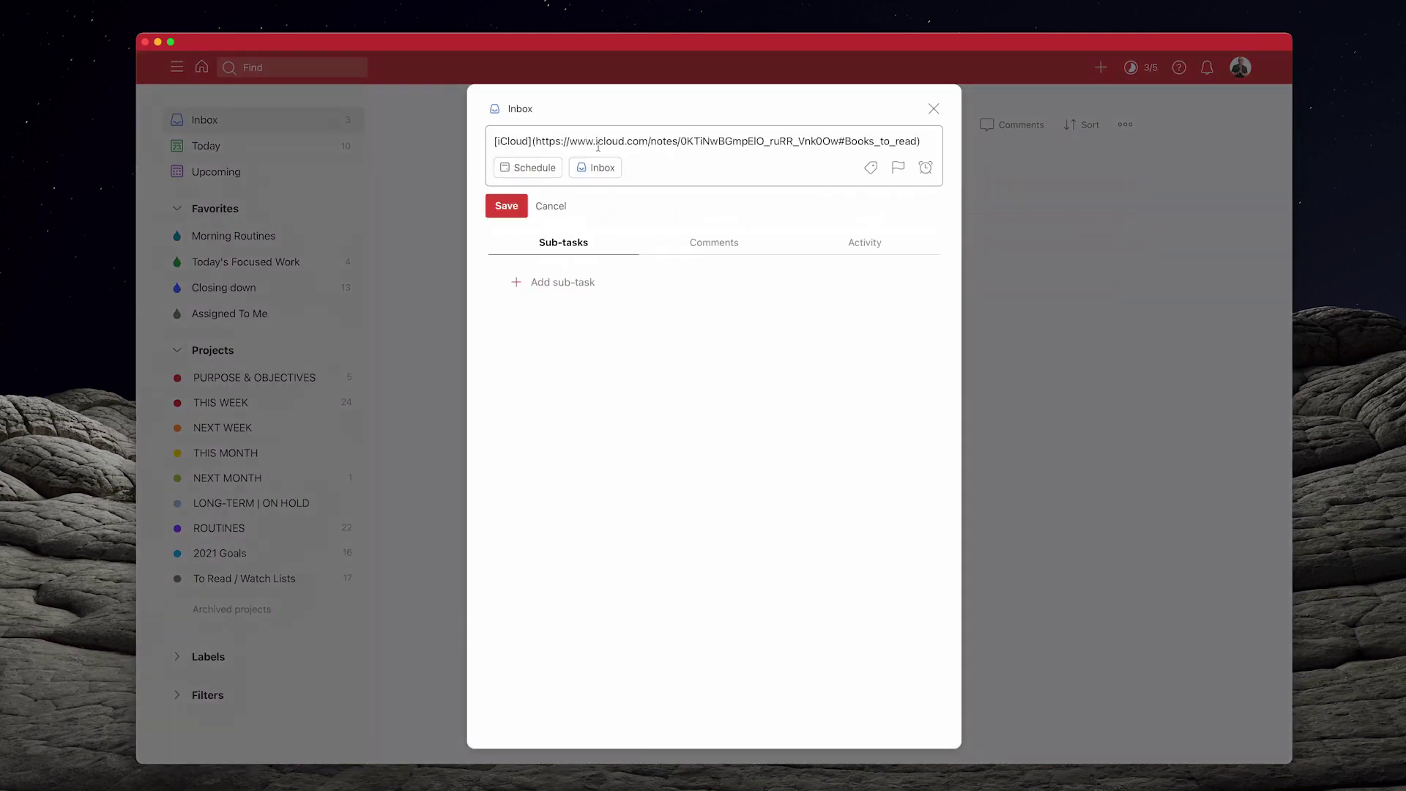
double_click(516, 139)
type("Review fi")
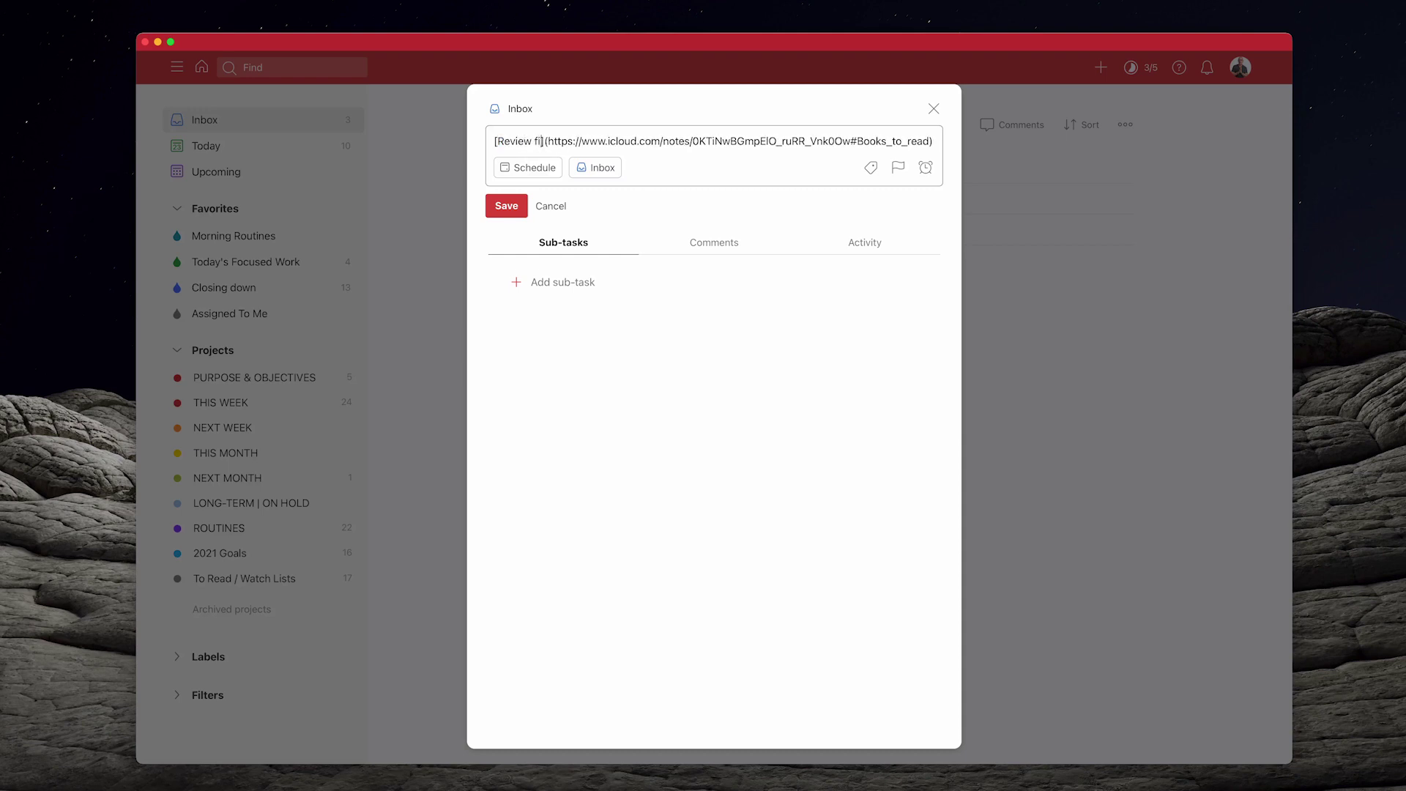
type("ls")
key("BackSpace")
key("BackSpace")
key("BackSpace")
type("lms to watrch")
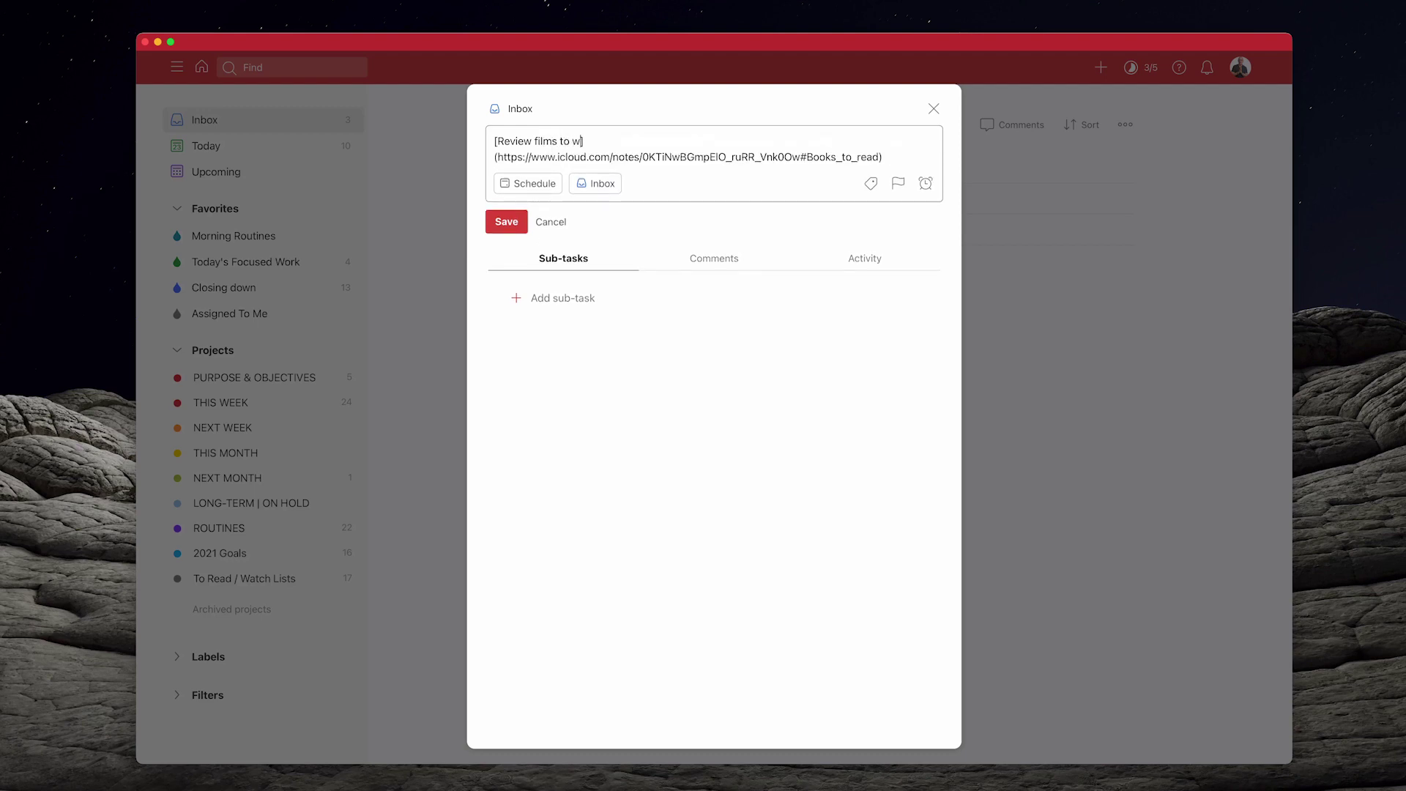
key("BackSpace")
key("BackSpace")
key("BackSpace")
type("ch list\\\\\\\\\\")
key("BackSpace")
key("BackSpace")
key("BackSpace")
key("BackSpace")
key("BackSpace")
key("BackSpace")
key("BackSpace")
Correct the link text to 'Review books to read', save it, and close the task details
key("BackSpace")
key("BackSpace")
key("BackSpace")
key("BackSpace")
key("BackSpace")
key("BackSpace")
key("BackSpace")
key("BackSpace")
key("BackSpace")
key("BackSpace")
key("BackSpace")
key("BackSpace")
key("BackSpace")
key("BackSpace")
key("BackSpace")
key("BackSpace")
key("BackSpace")
type("books t oread")
left_click(575, 141)
key("BackSpace")
left_click(503, 224)
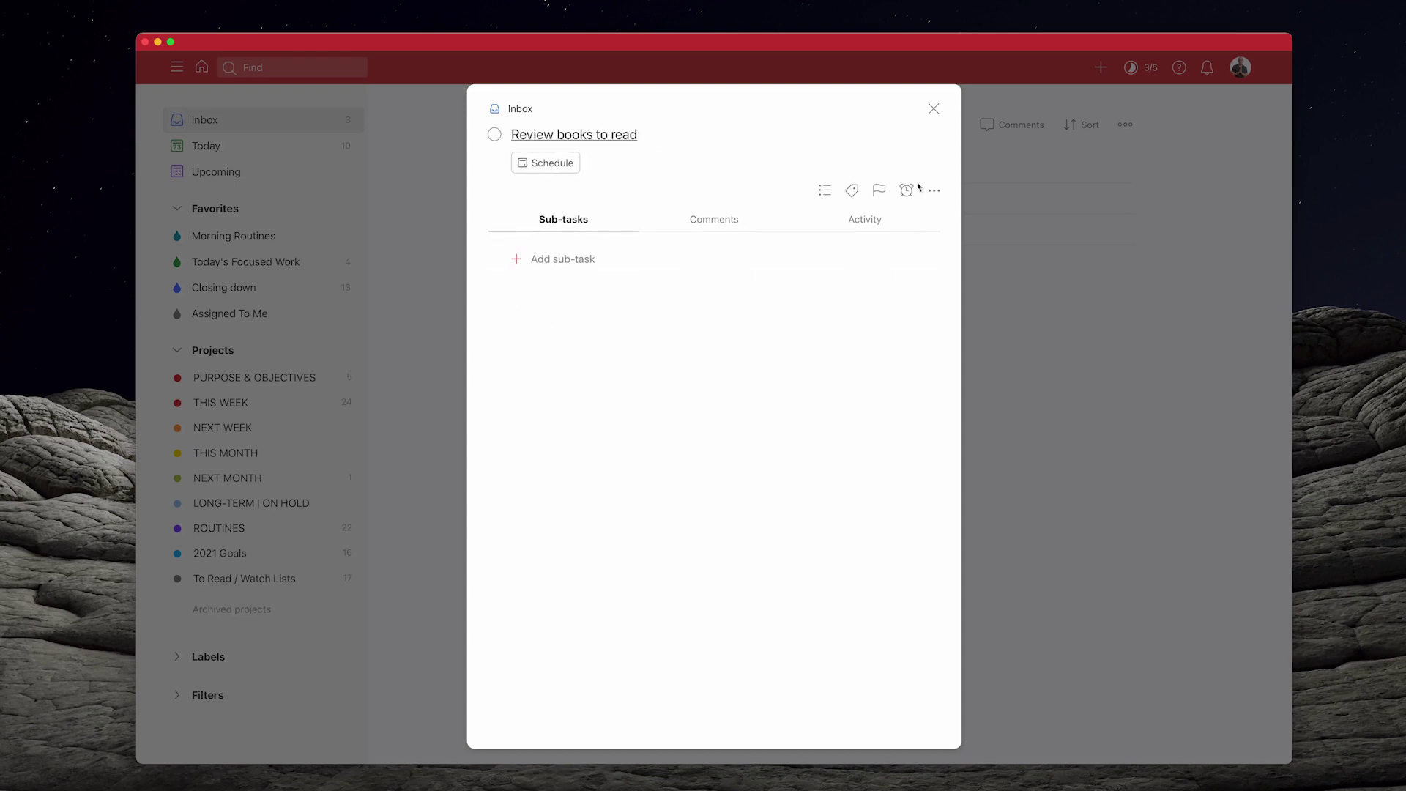
left_click(934, 108)
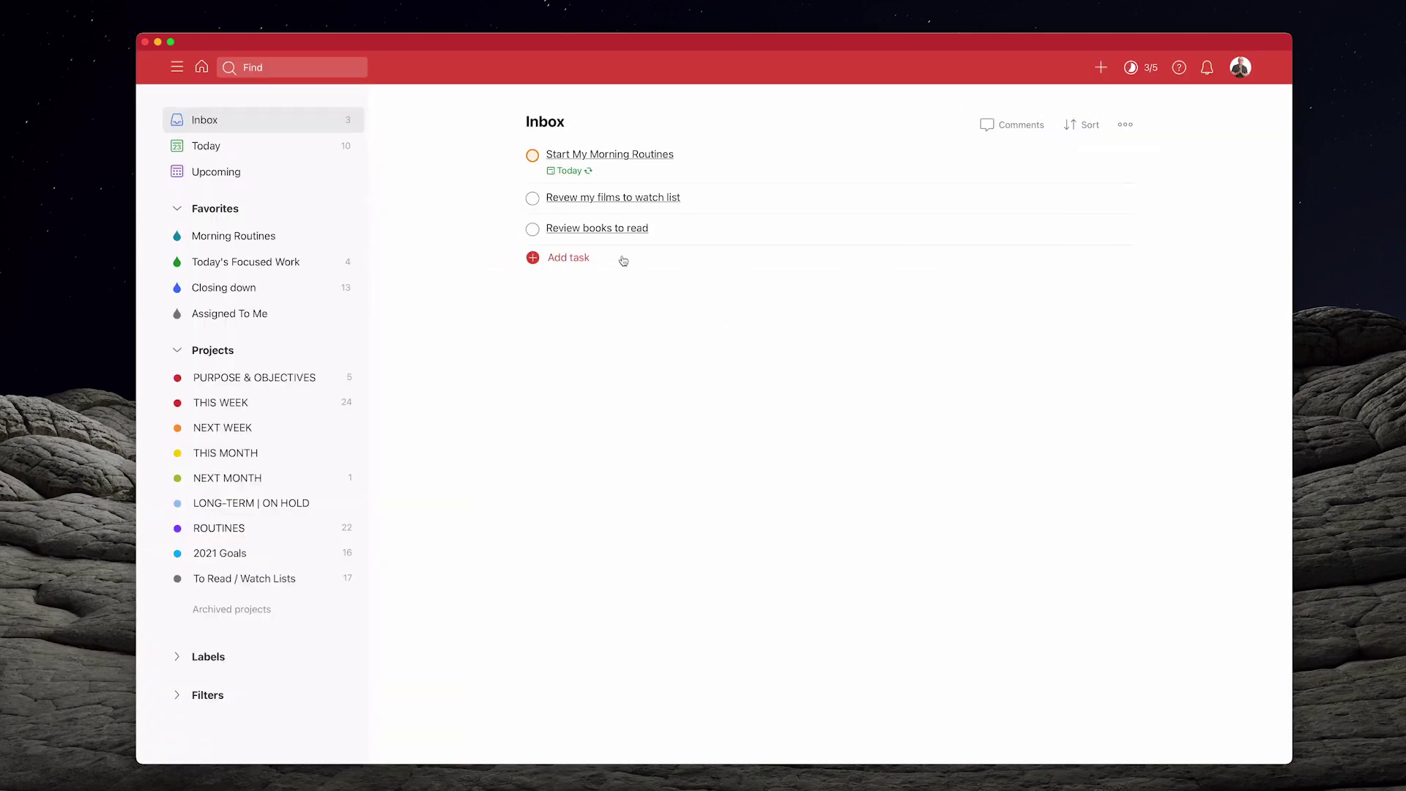
Open the 'Review books to read' link to show the nine-book note in Apple Notes
left_click(615, 233)
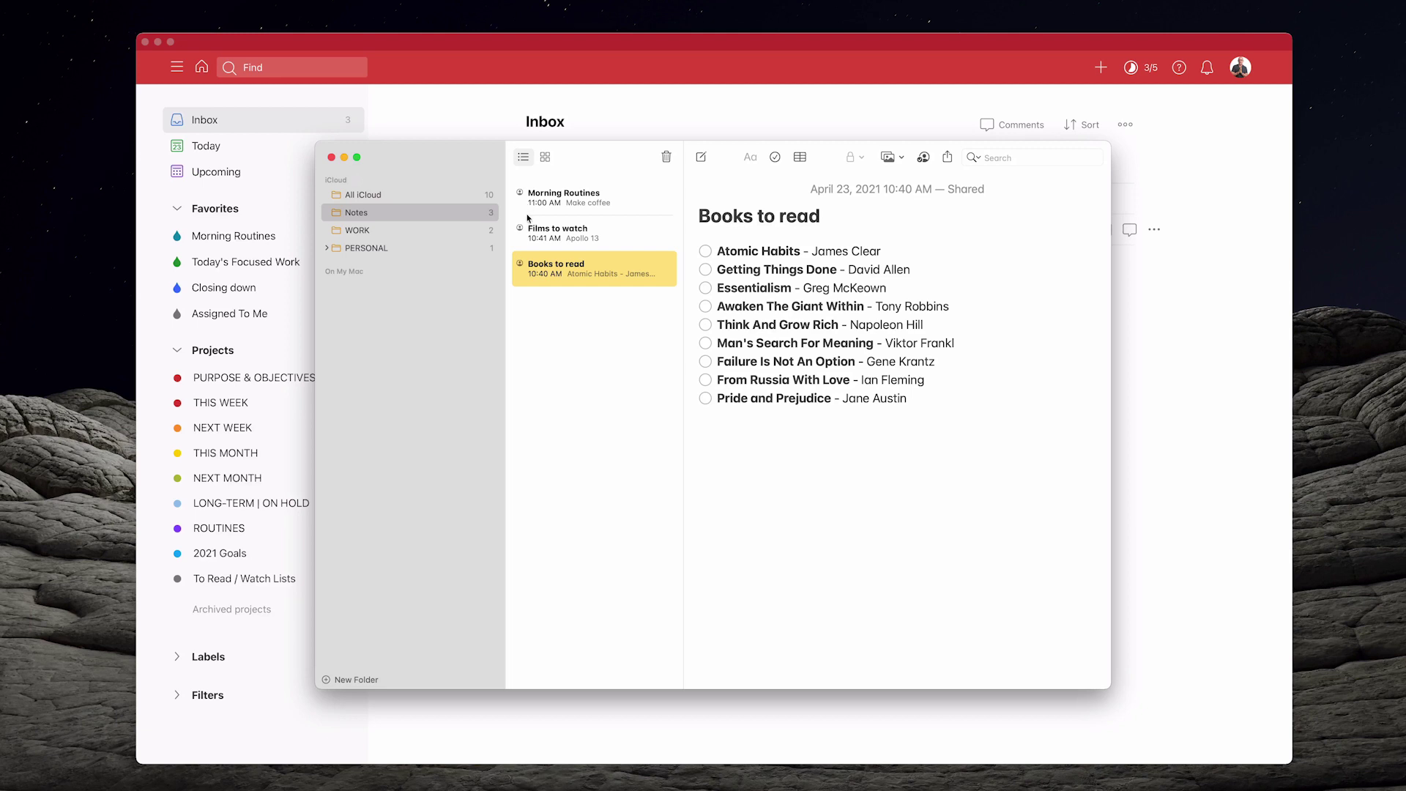
Open the Morning Routines note and check its People list, confirming only invited people can make changes
left_click(559, 204)
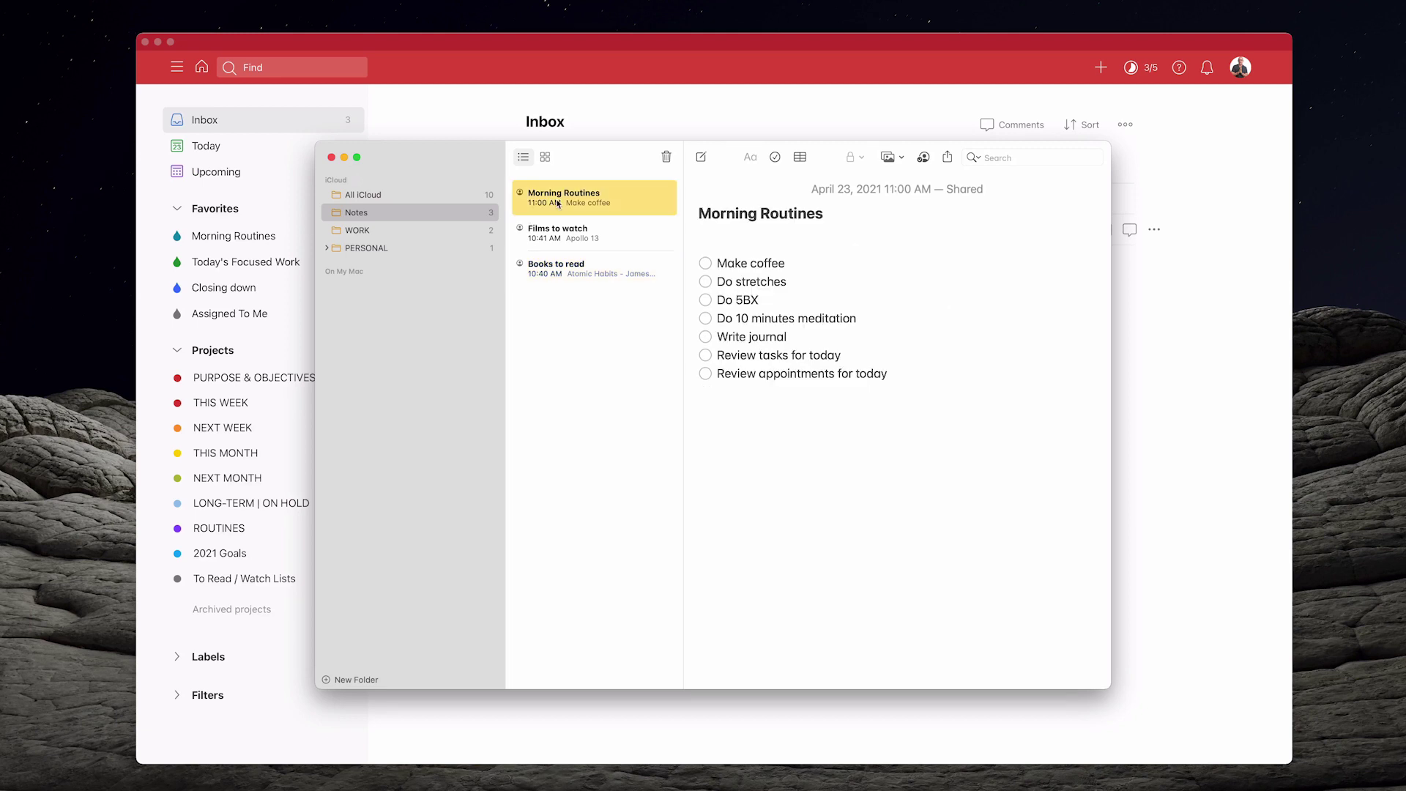
left_click(924, 158)
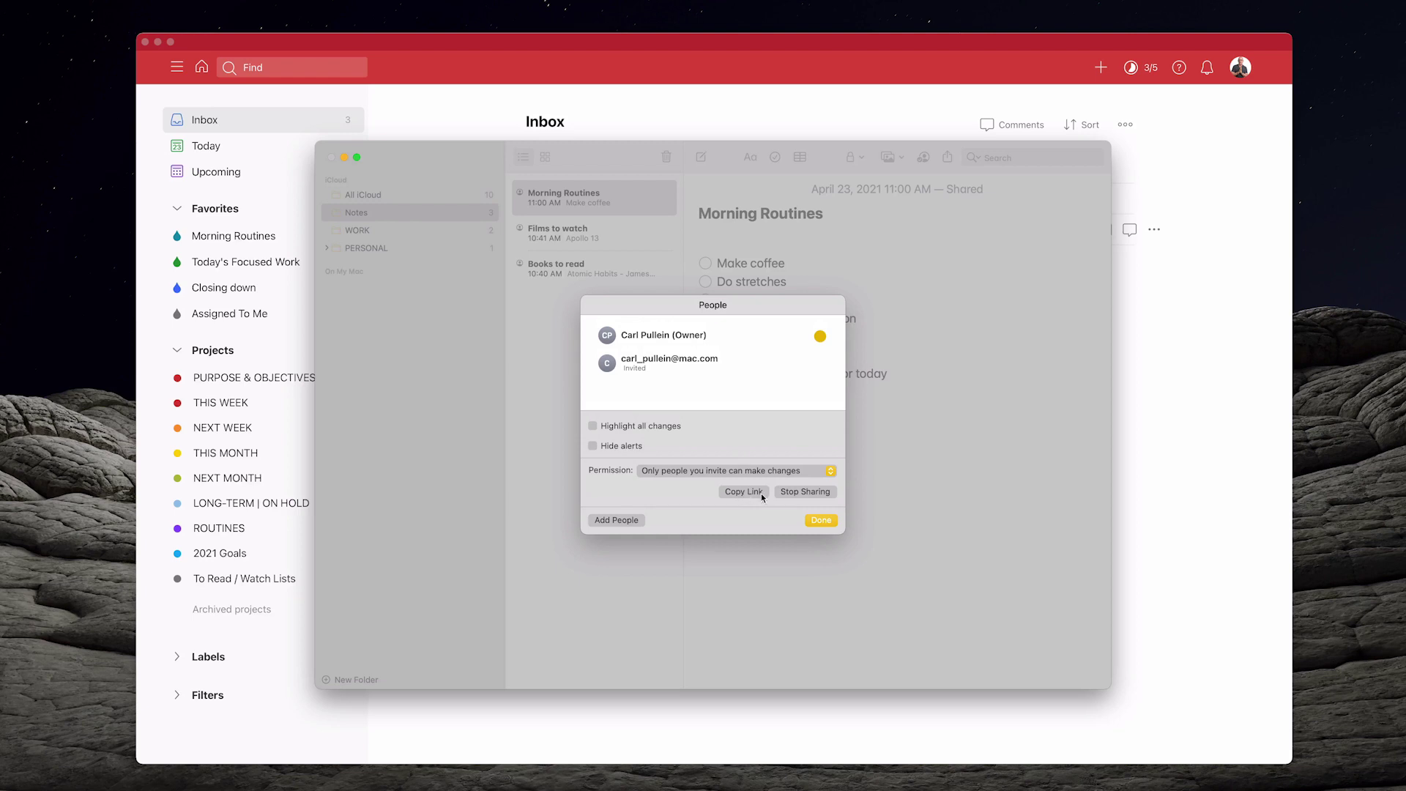
left_click(821, 521)
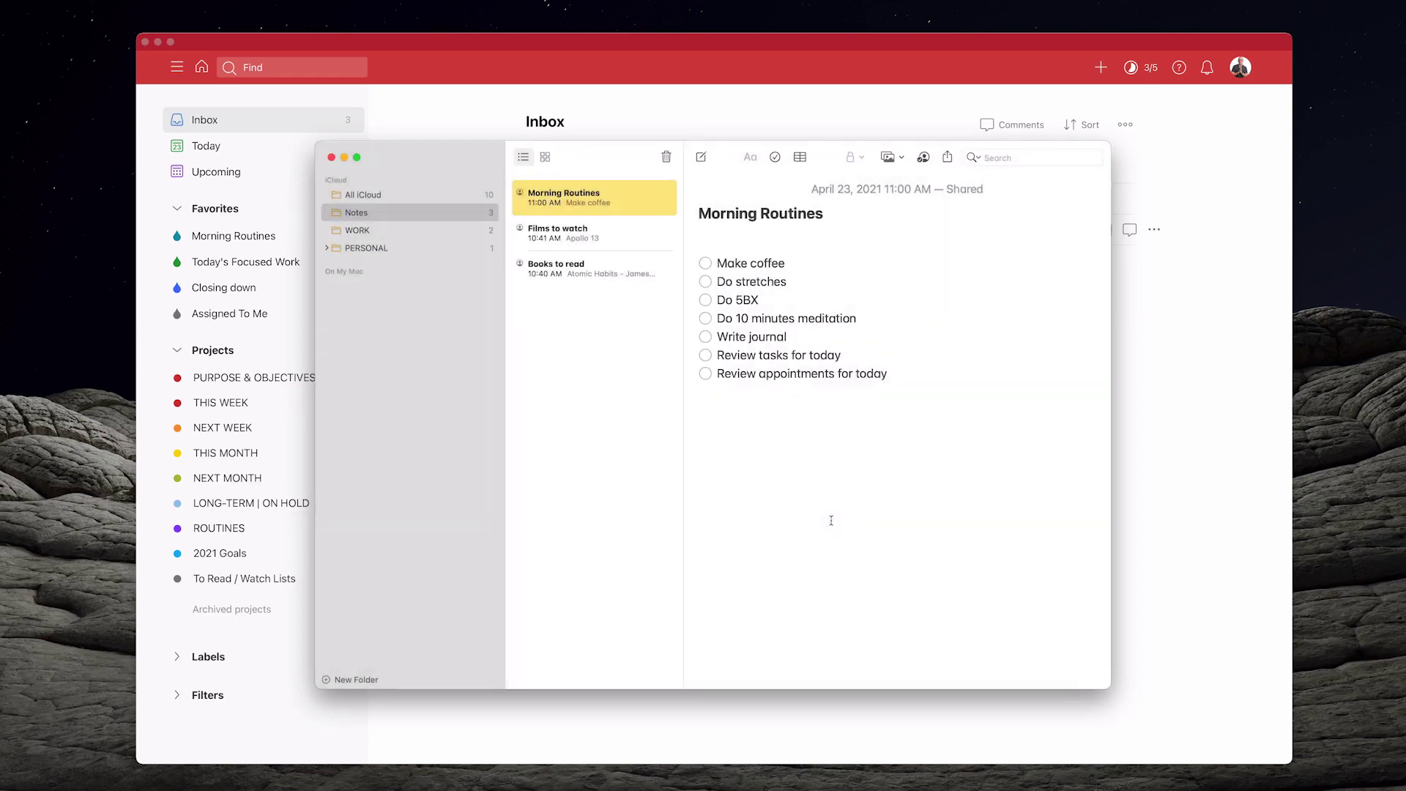